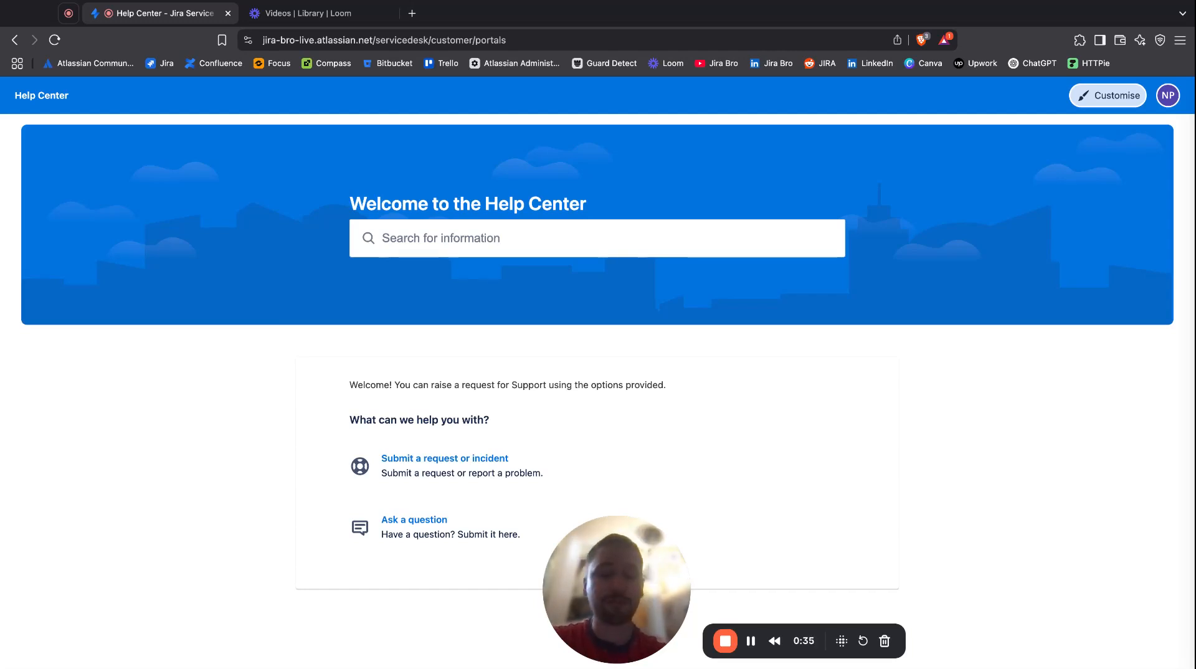
Open the landing pages management for the help center and read its introductory description.
{"action": "left_click", "coordinate": [1163, 105]}
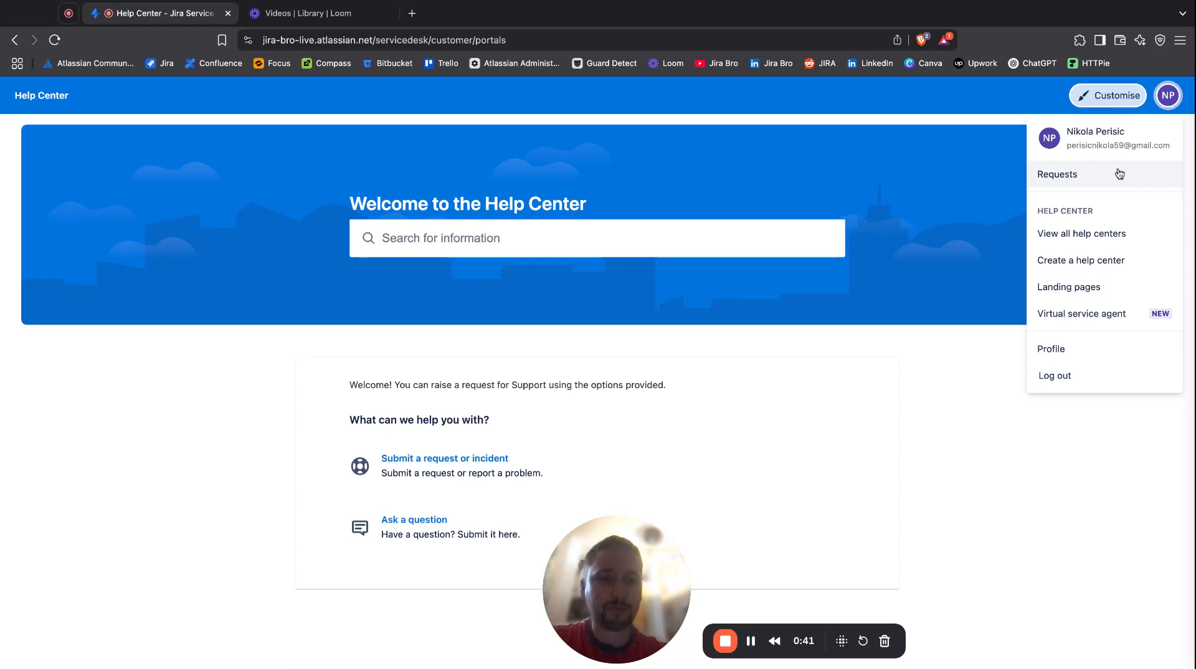
{"action": "left_click", "coordinate": [1068, 288]}
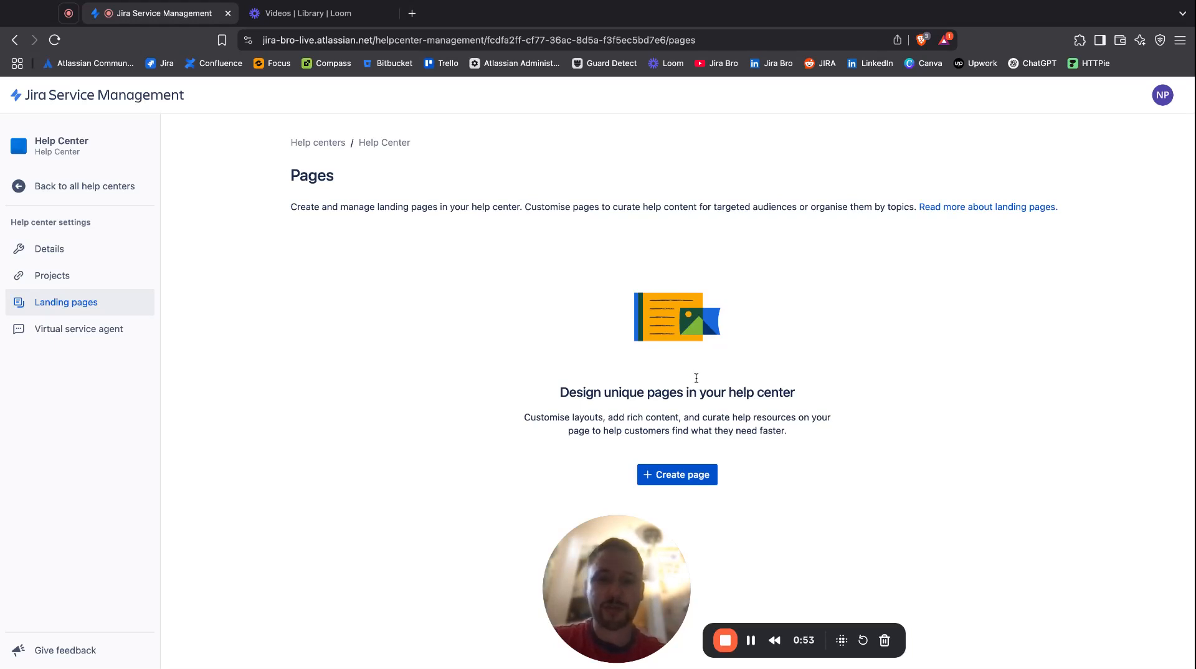
{"action": "left_click_drag", "start_coordinate": [376, 206], "coordinate": [595, 207]}
{"action": "left_click", "coordinate": [376, 206]}
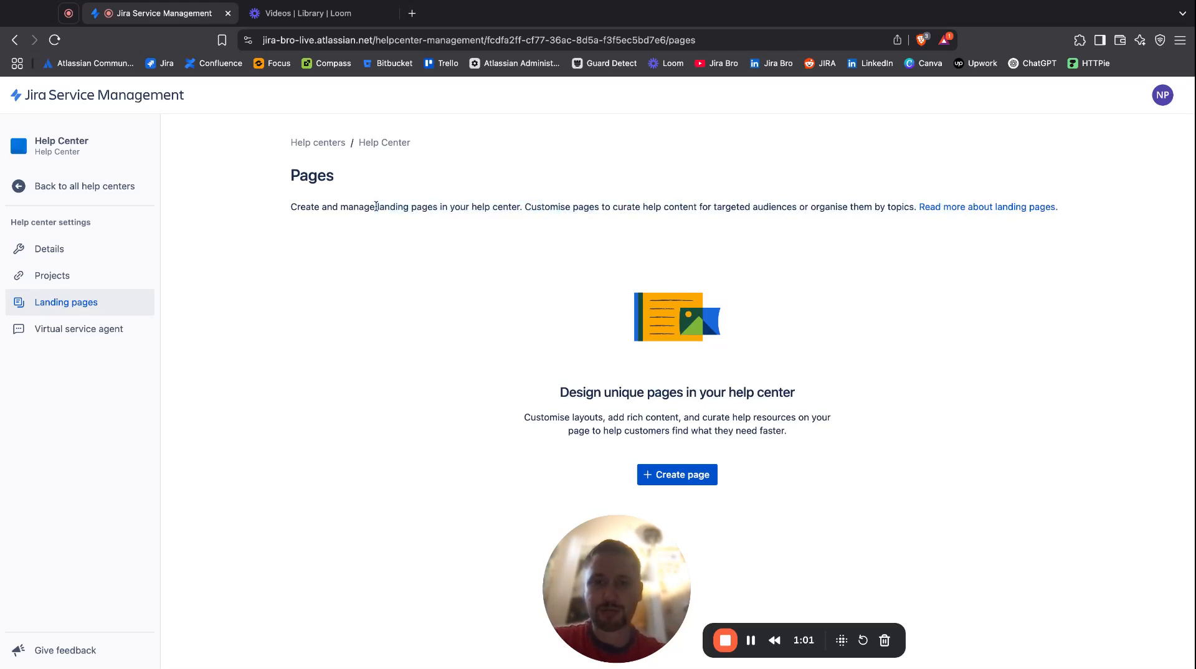
{"action": "left_click_drag", "start_coordinate": [518, 207], "coordinate": [841, 214]}
{"action": "left_click", "coordinate": [641, 213]}
{"action": "left_click", "coordinate": [849, 210]}
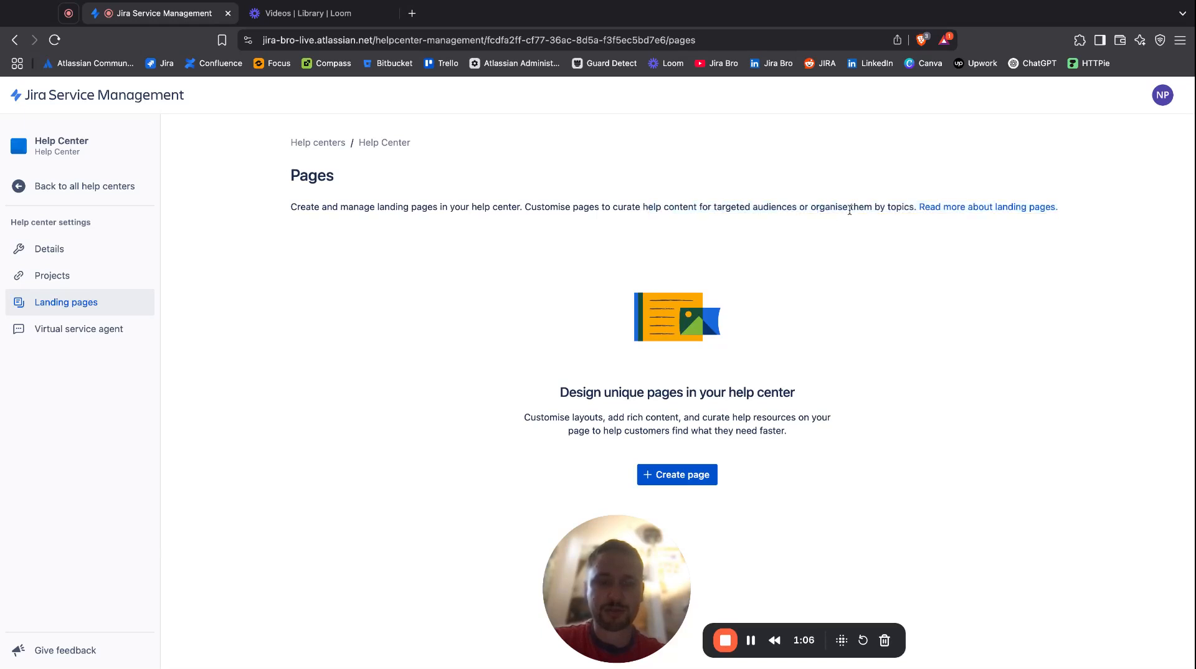
Open the linked documentation about landing pages in a separate tab and review its introduction and creation instructions.
{"action": "right_click", "coordinate": [960, 211]}
{"action": "left_click", "coordinate": [987, 221]}
{"action": "left_click", "coordinate": [347, 21]}
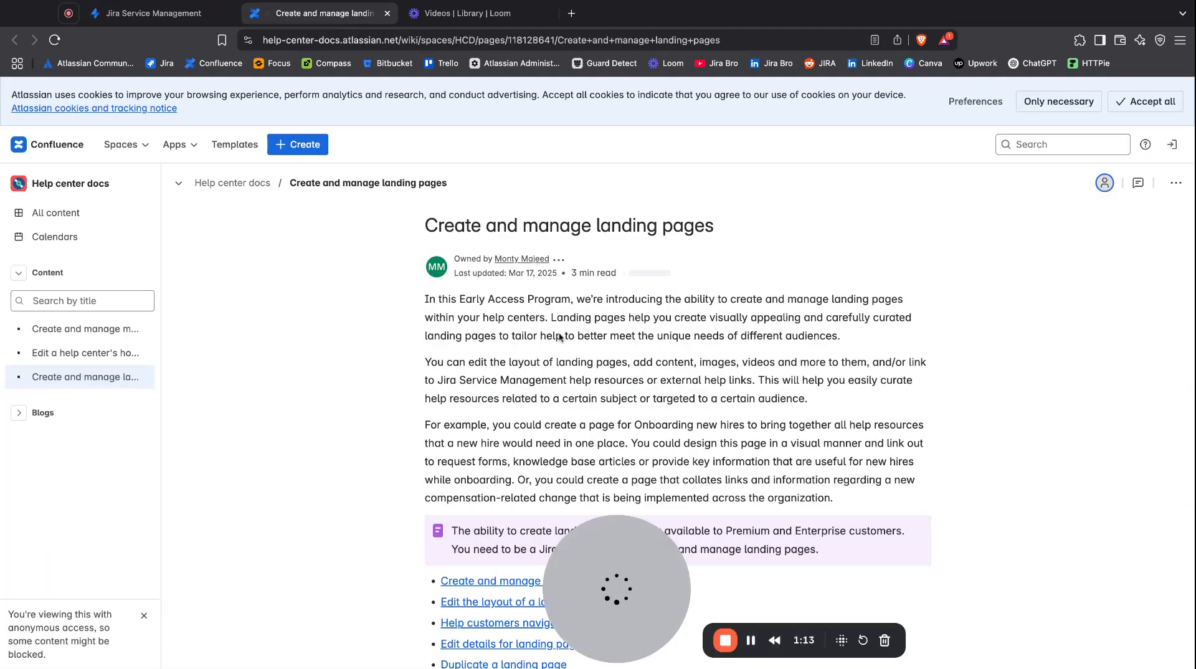
{"action": "scroll", "coordinate": [559, 337], "scroll_direction": "down", "scroll_amount": 4}
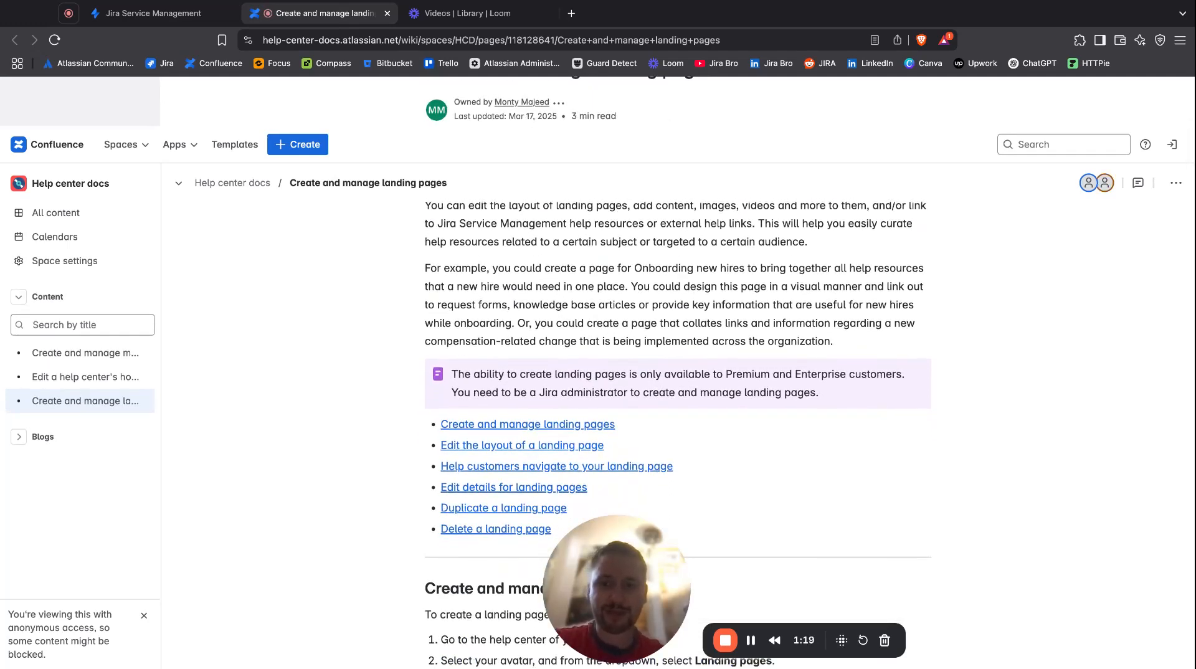
{"action": "scroll", "coordinate": [677, 373], "scroll_direction": "down", "scroll_amount": 6}
{"action": "scroll", "coordinate": [678, 372], "scroll_direction": "up", "scroll_amount": 8}
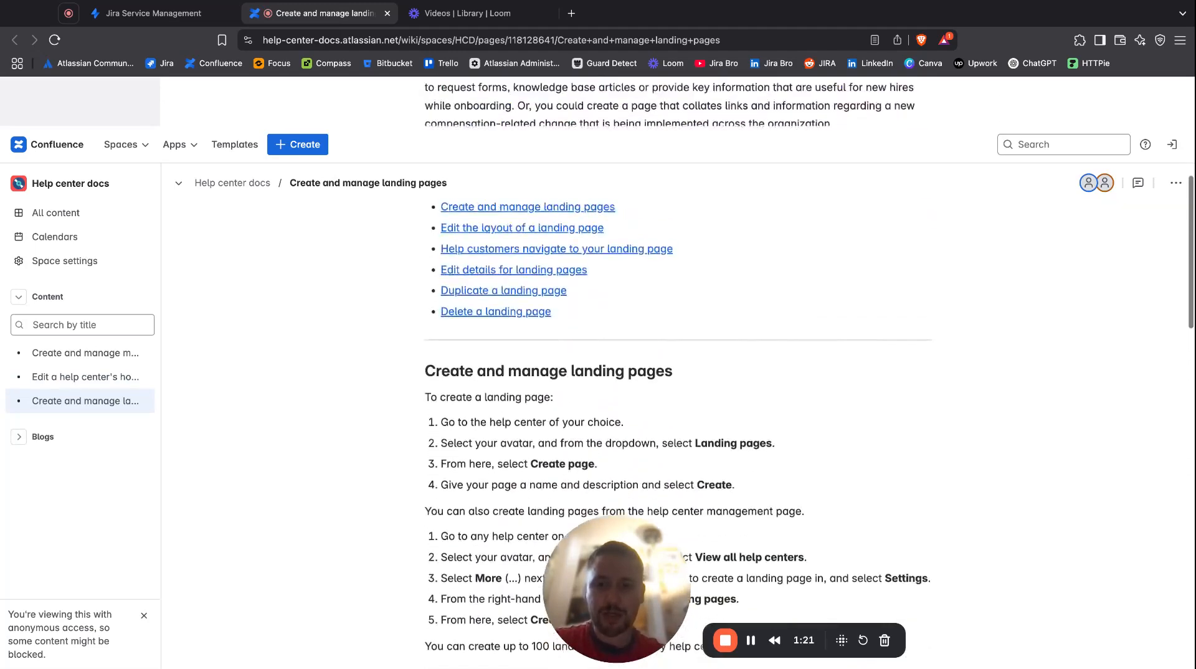
{"action": "scroll", "coordinate": [738, 226], "scroll_direction": "down", "scroll_amount": 1}
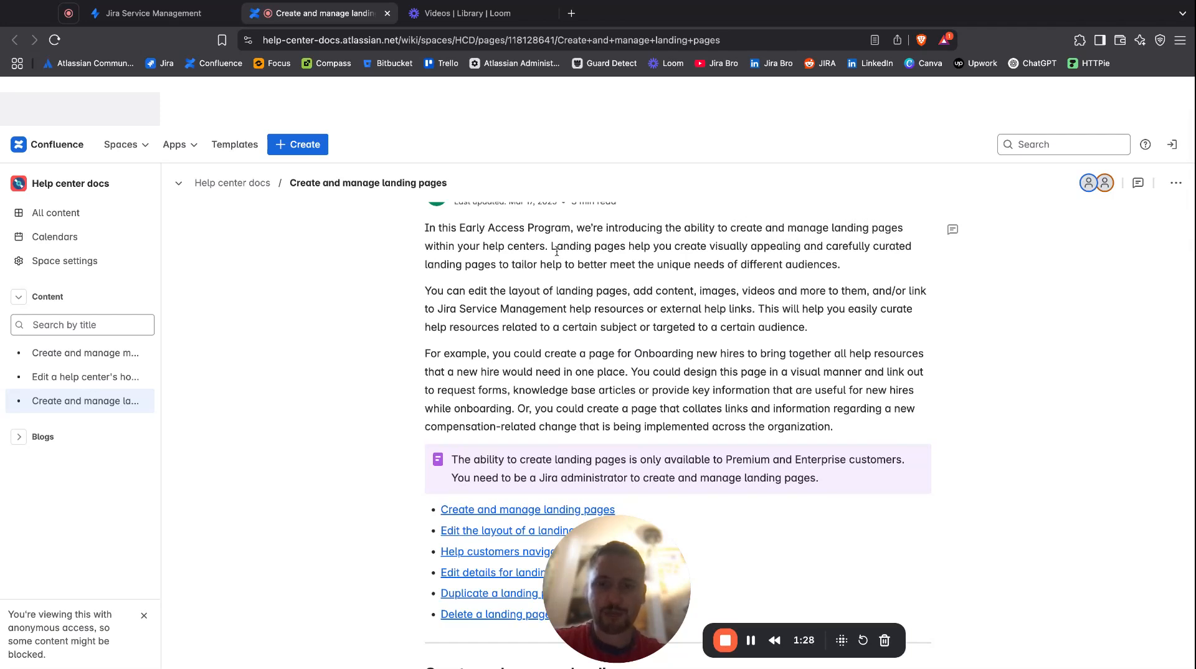
{"action": "left_click_drag", "start_coordinate": [552, 246], "coordinate": [841, 264]}
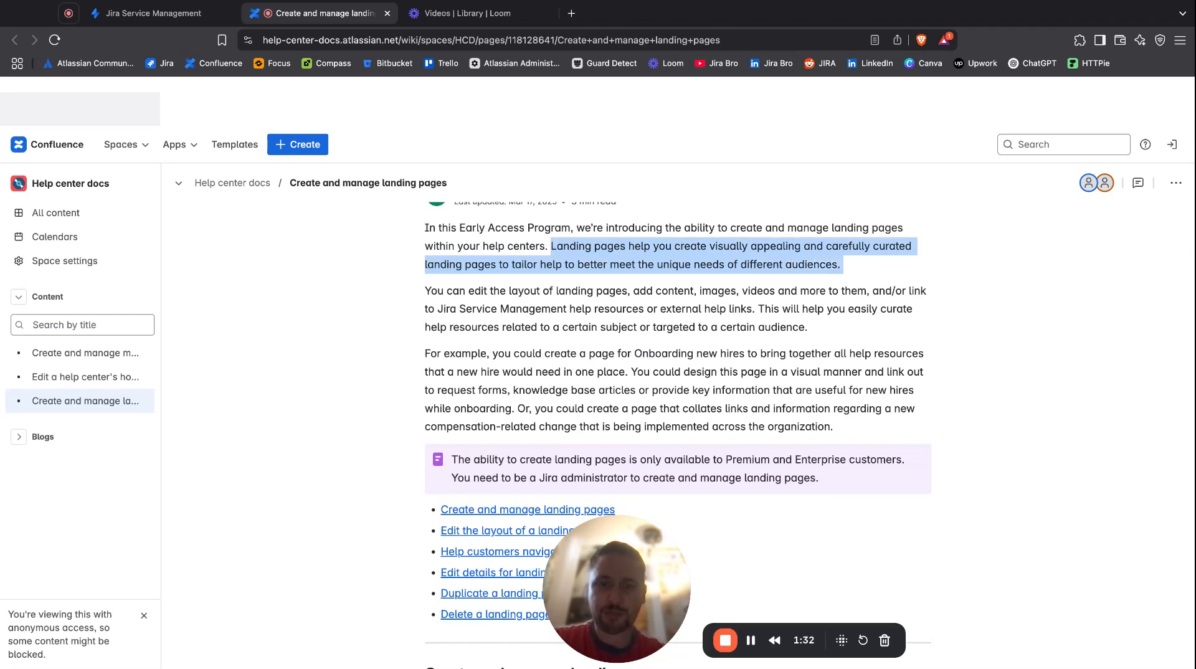
{"action": "left_click", "coordinate": [842, 264]}
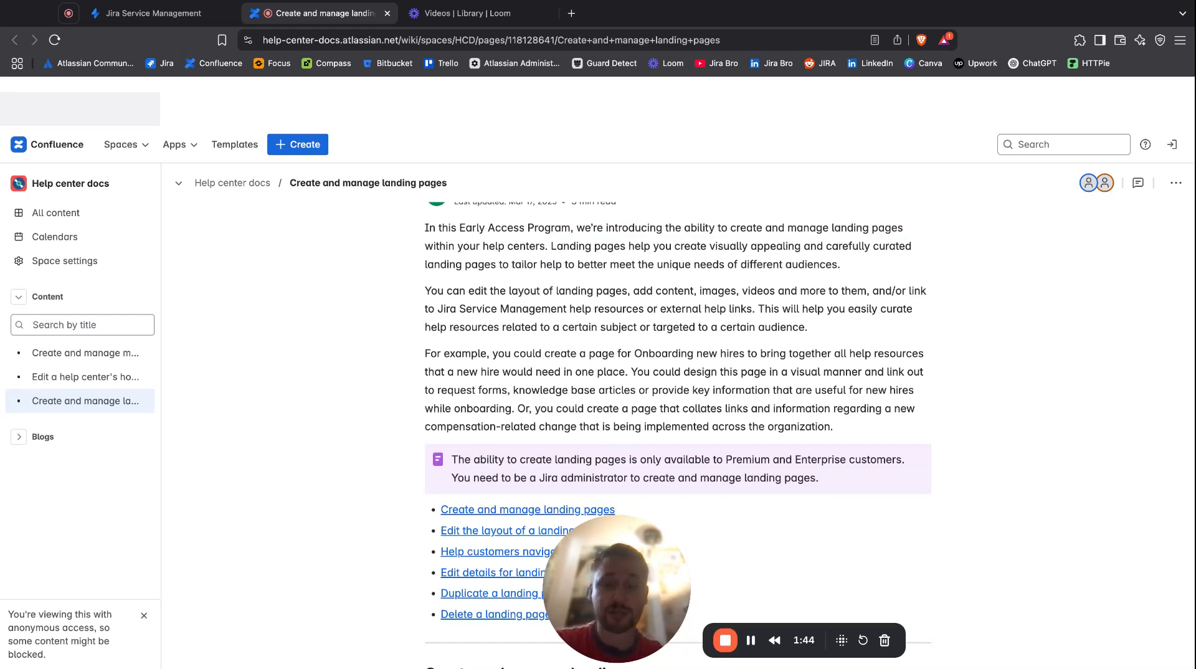
Return to the help center's landing pages and create a page named "Landing Page" with the description "This is my landing page".
{"action": "left_click", "coordinate": [161, 24]}
{"action": "left_click", "coordinate": [678, 477]}
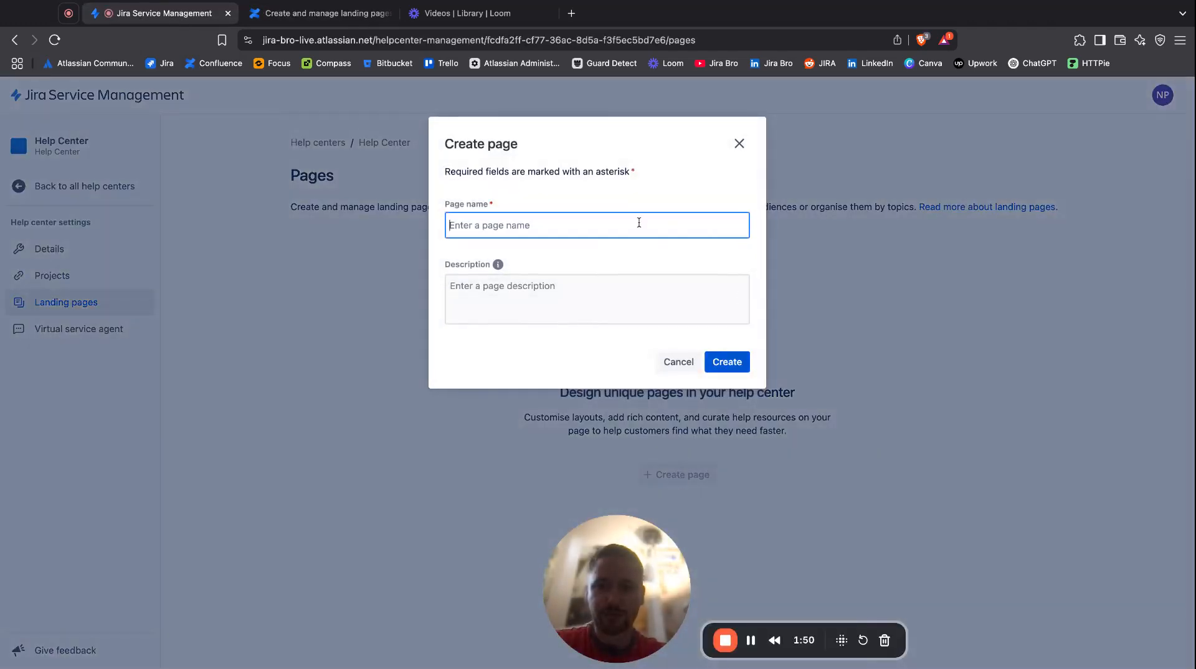
{"action": "type", "text": "Landi"}
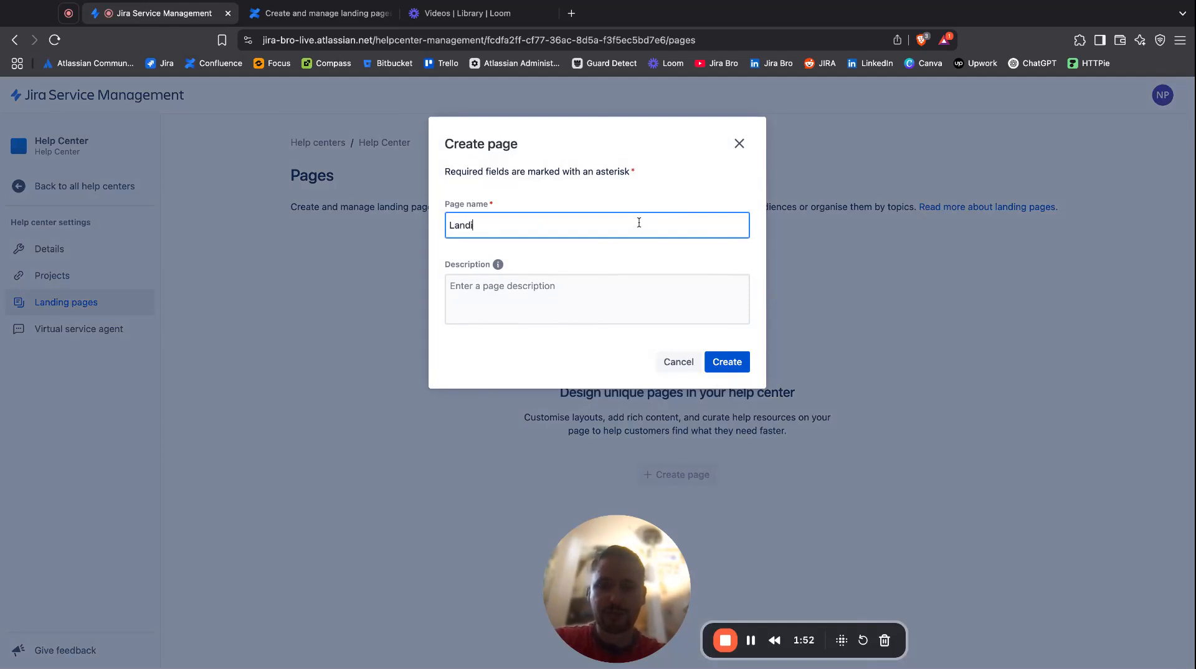
{"action": "type", "text": "ng Page"}
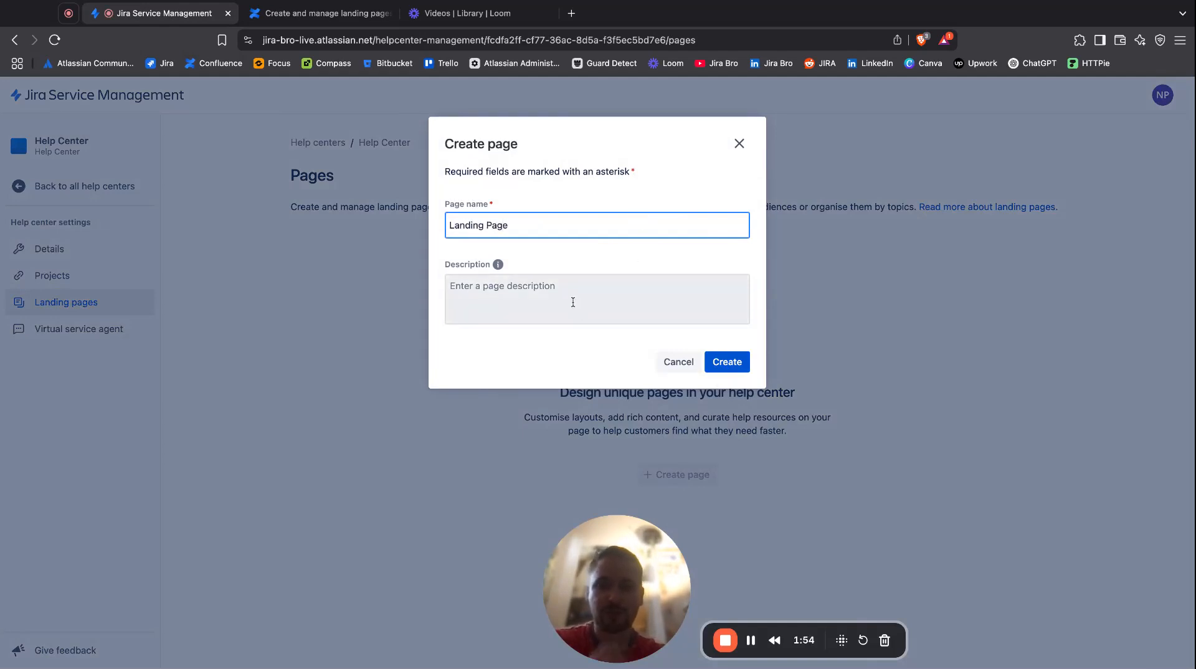
{"action": "left_click", "coordinate": [646, 302]}
{"action": "type", "text": "This is my landing pa"}
{"action": "left_click", "coordinate": [731, 367]}
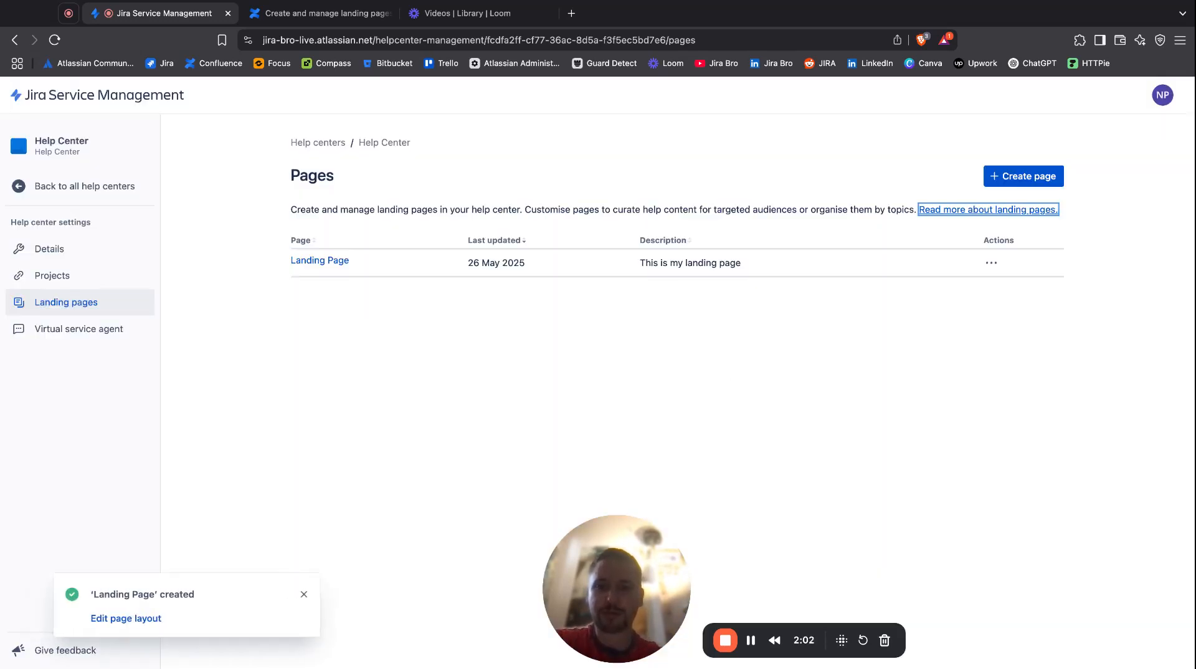
Open the new landing page's layout for editing and move the breadcrumb section above the banner.
{"action": "left_click", "coordinate": [991, 263]}
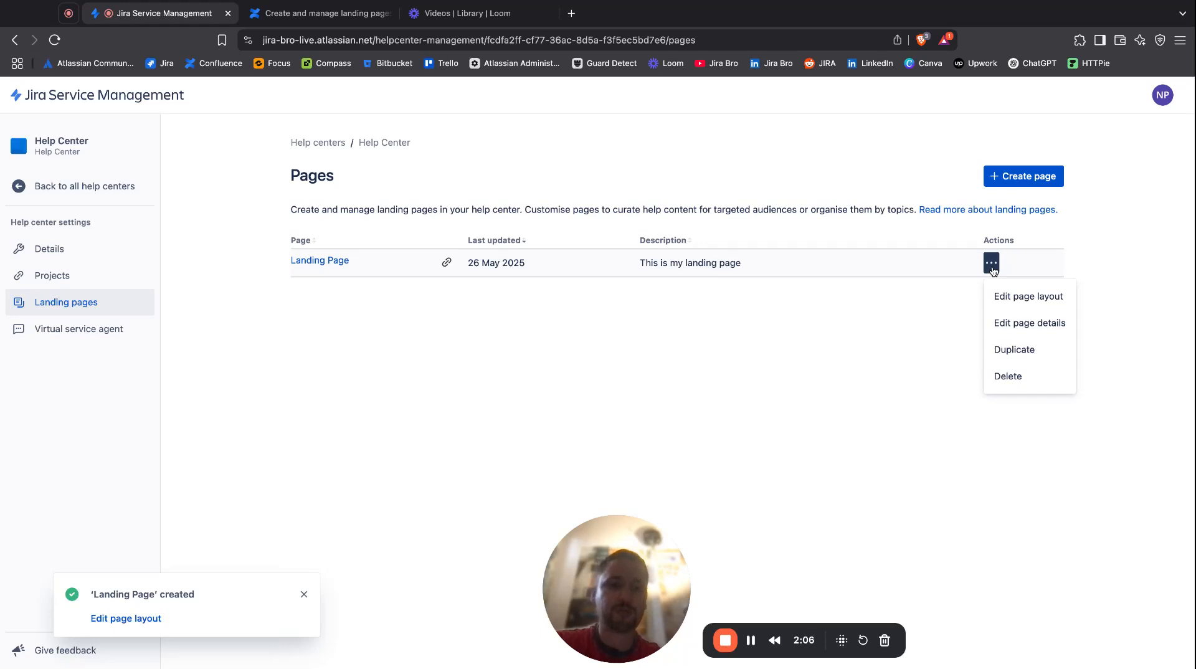
{"action": "left_click", "coordinate": [1014, 294]}
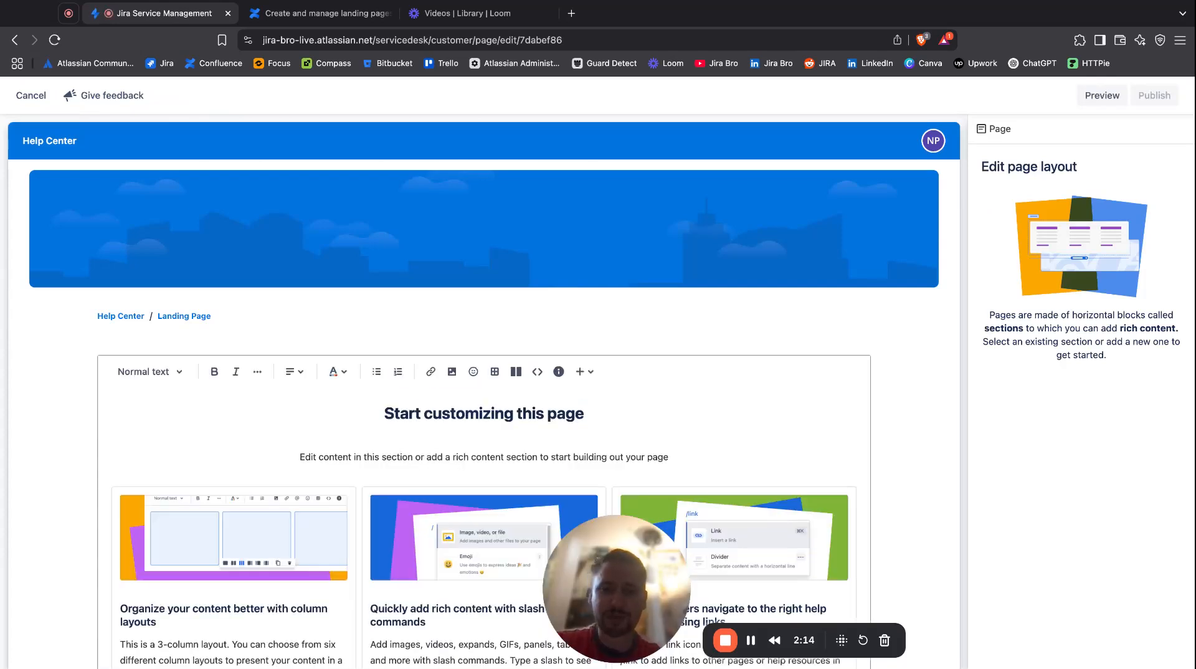
{"action": "scroll", "coordinate": [864, 383], "scroll_direction": "down", "scroll_amount": 3}
{"action": "scroll", "coordinate": [865, 382], "scroll_direction": "up", "scroll_amount": 3}
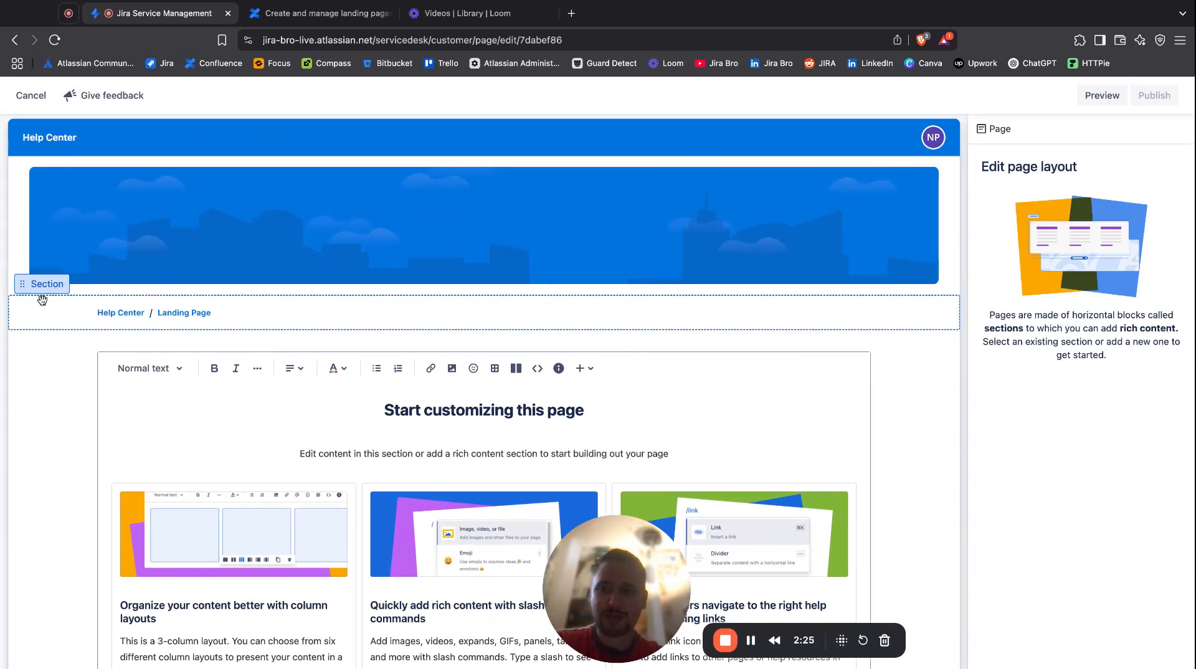
{"action": "left_click_drag", "start_coordinate": [42, 288], "coordinate": [42, 171]}
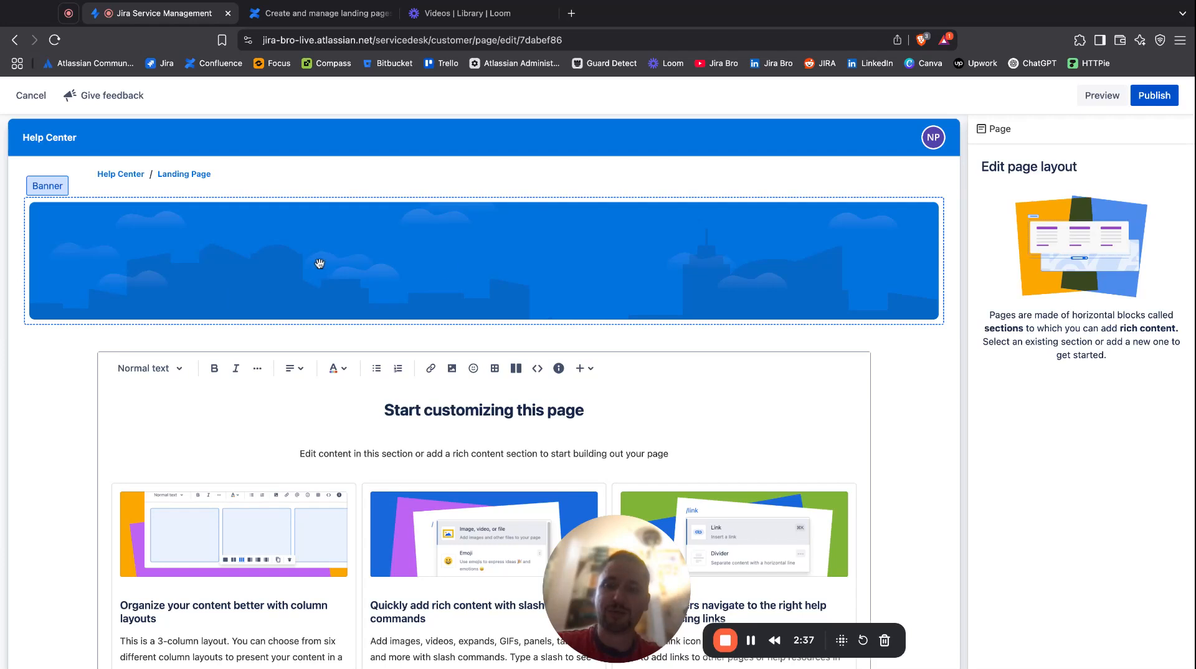
Turn off the help center banner settings for this page and give its banner a solid light green colour background.
{"action": "left_click", "coordinate": [471, 278]}
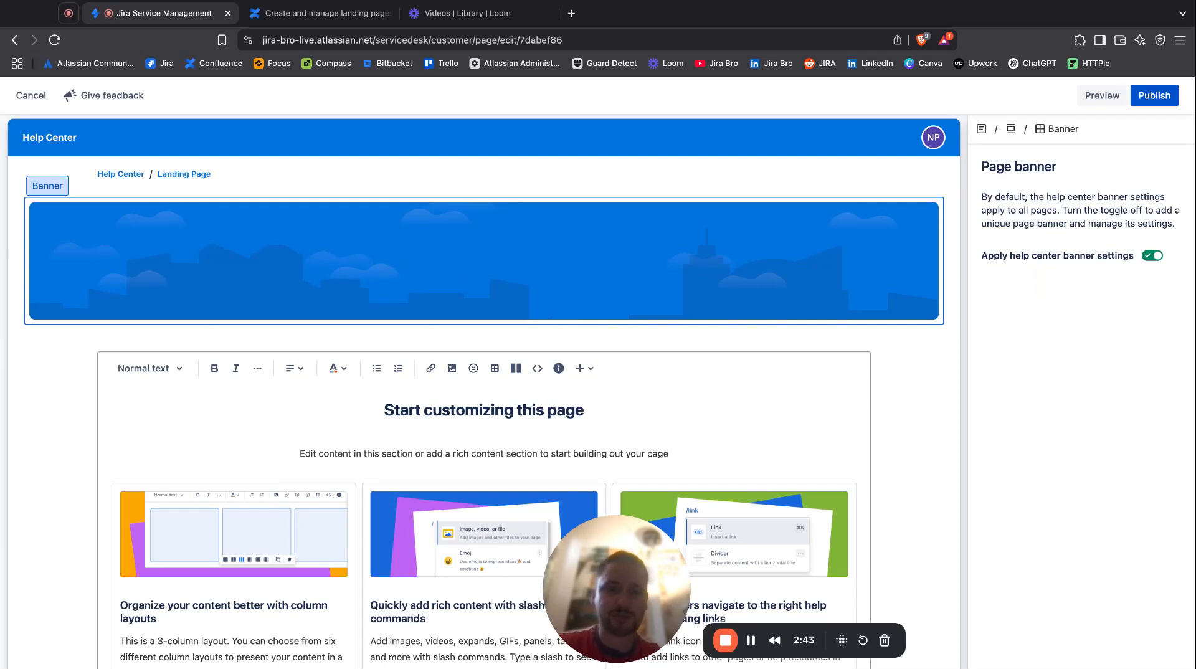
{"action": "left_click", "coordinate": [1152, 255]}
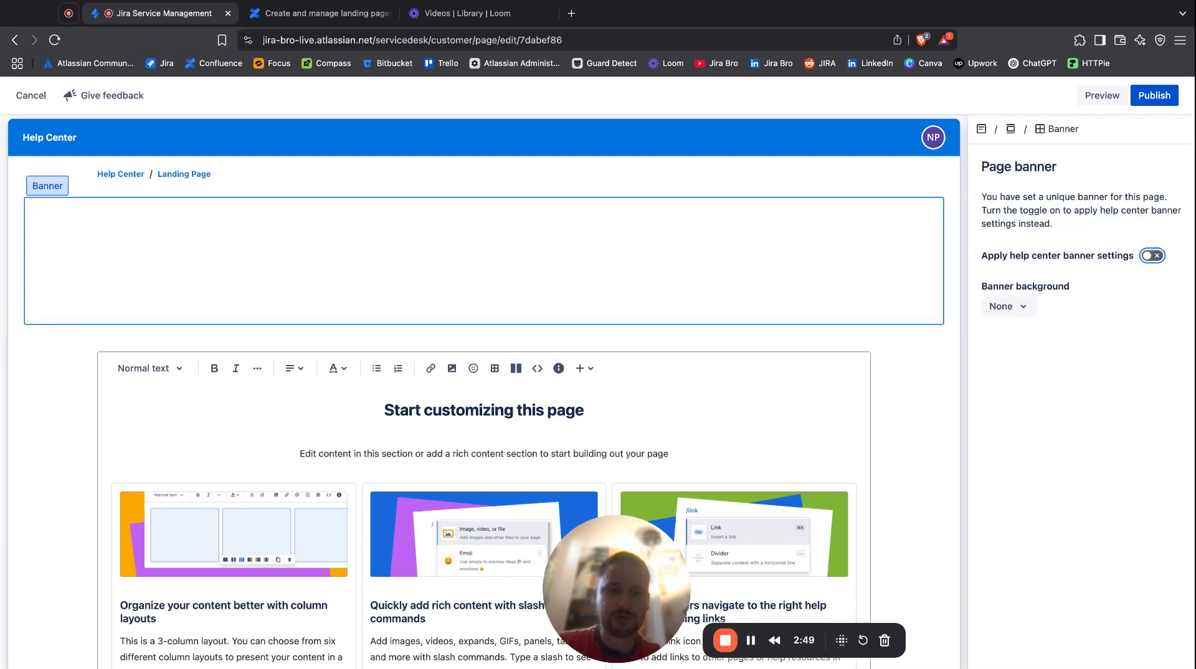
{"action": "left_click", "coordinate": [1020, 307]}
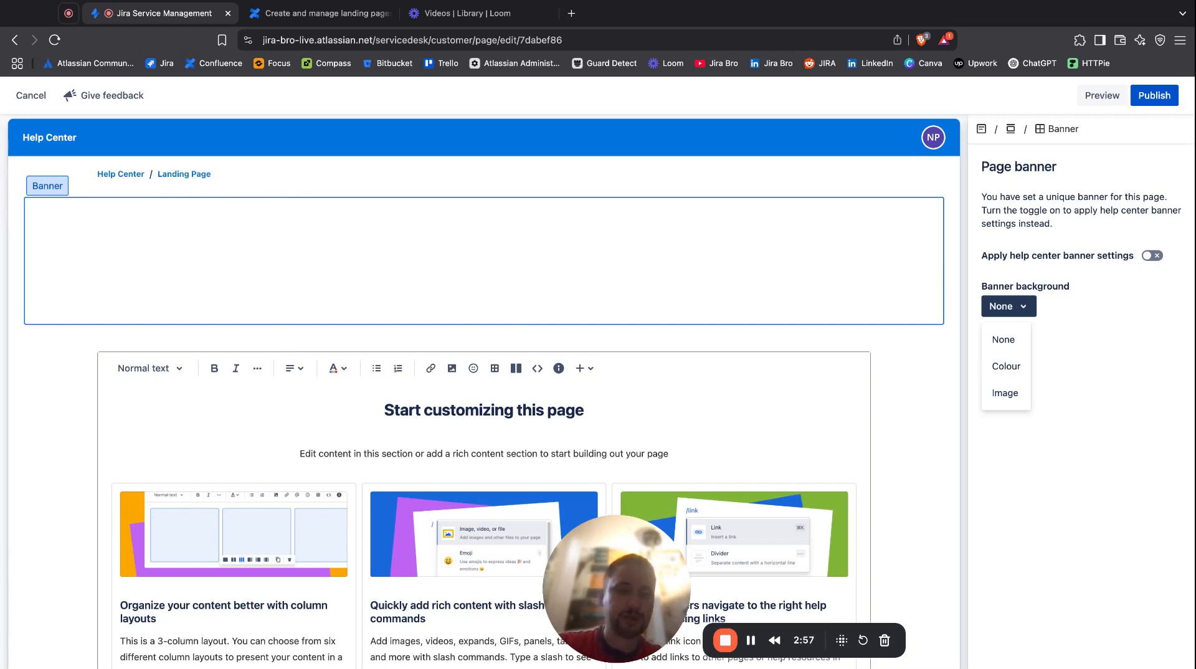
{"action": "left_click", "coordinate": [1003, 366]}
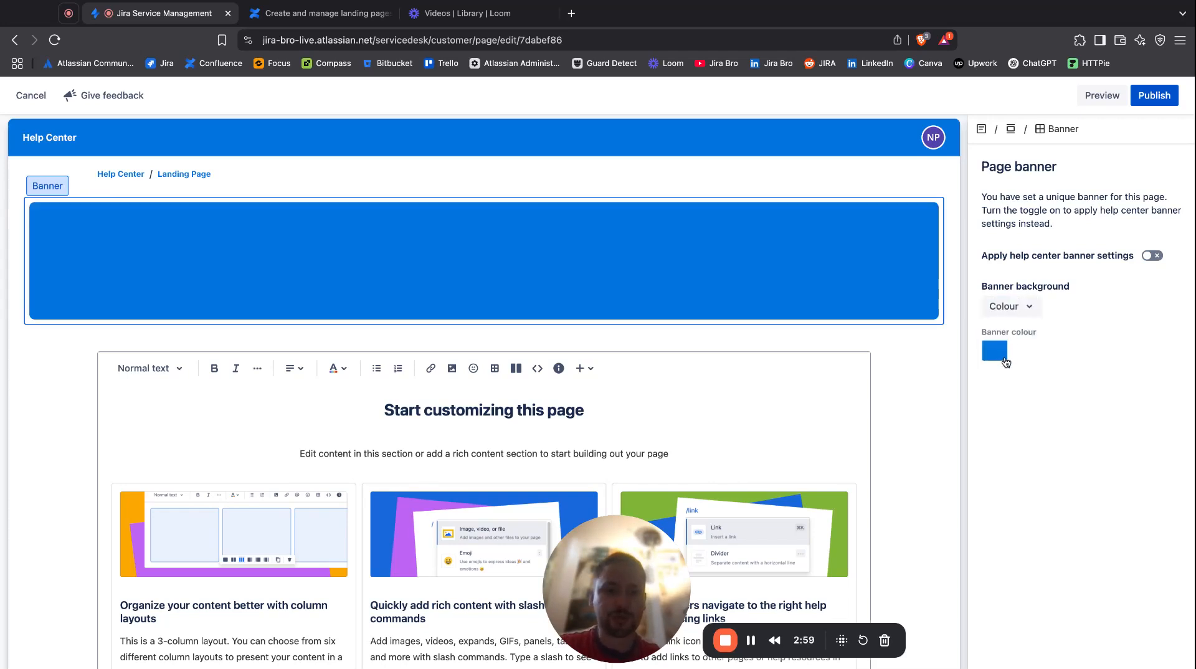
{"action": "left_click", "coordinate": [1002, 354]}
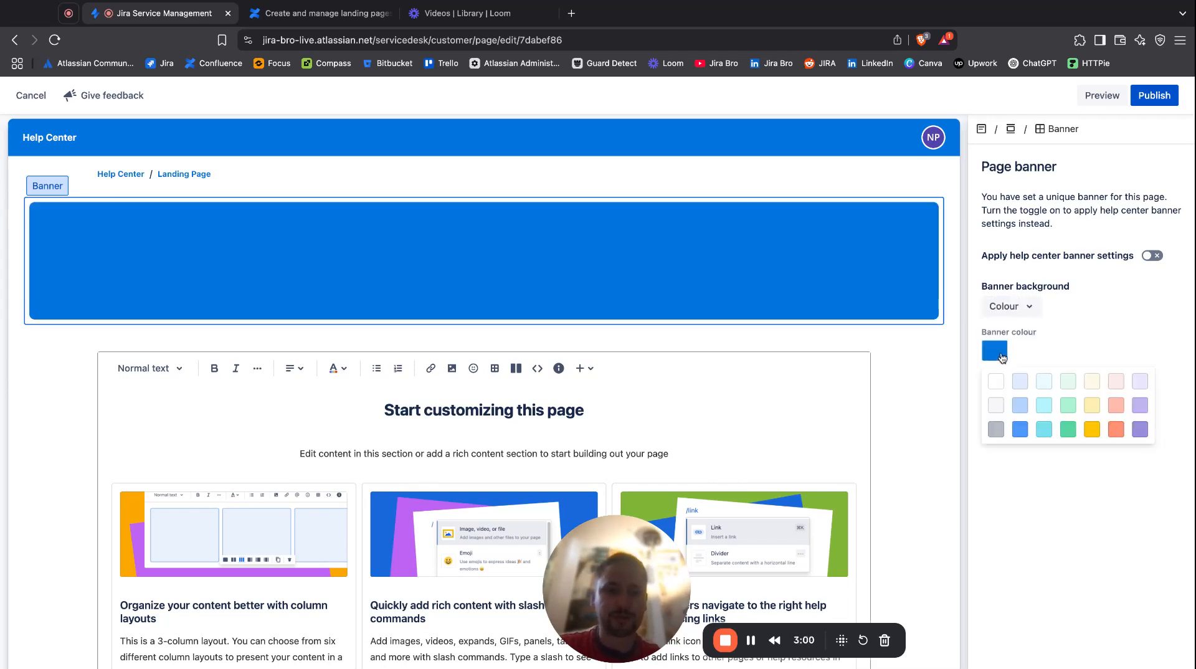
{"action": "left_click", "coordinate": [1024, 408]}
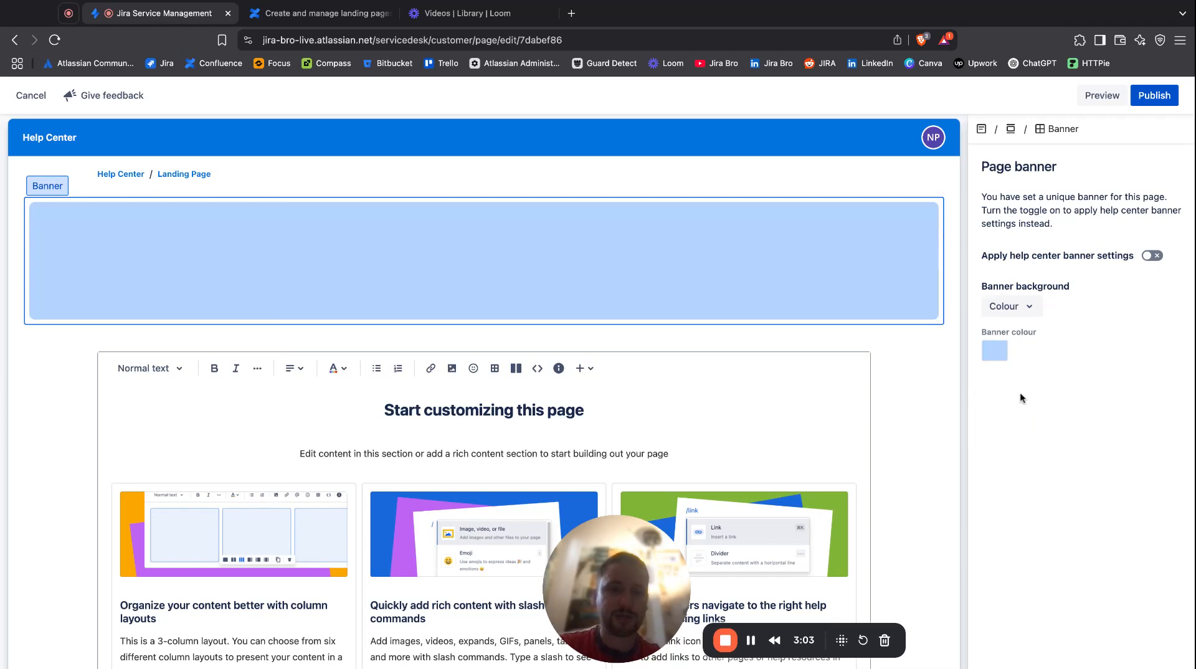
{"action": "left_click", "coordinate": [1001, 357]}
{"action": "left_click", "coordinate": [1068, 405]}
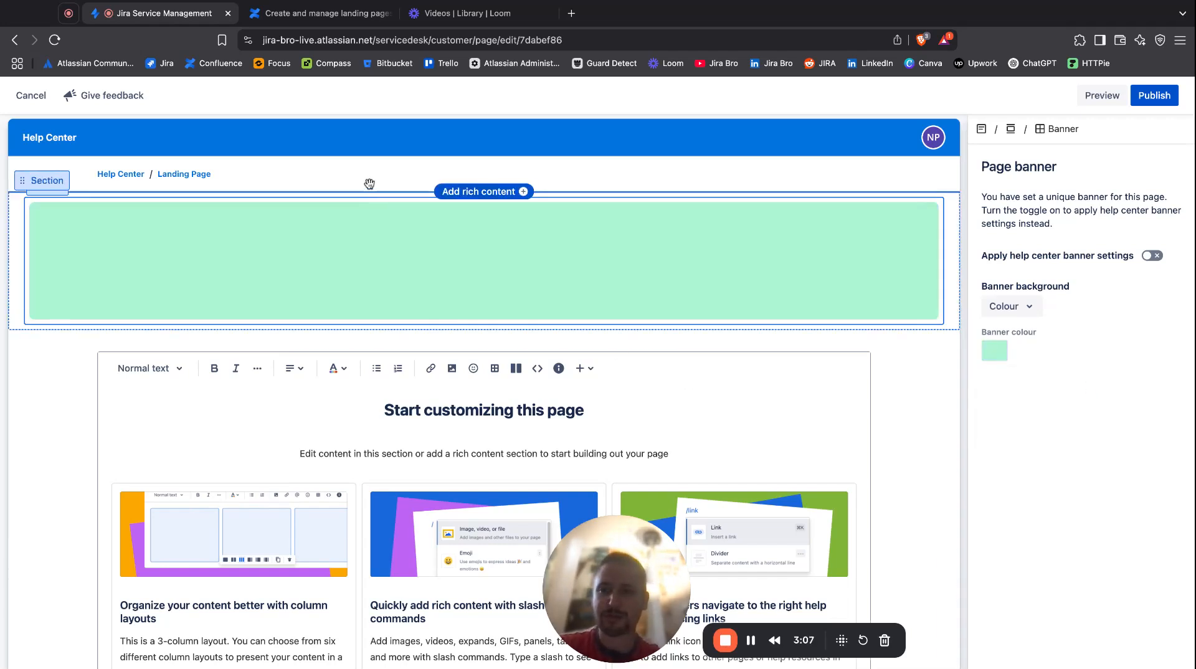
Set the breadcrumb section's background to Colour and choose Teal.
{"action": "left_click", "coordinate": [265, 180]}
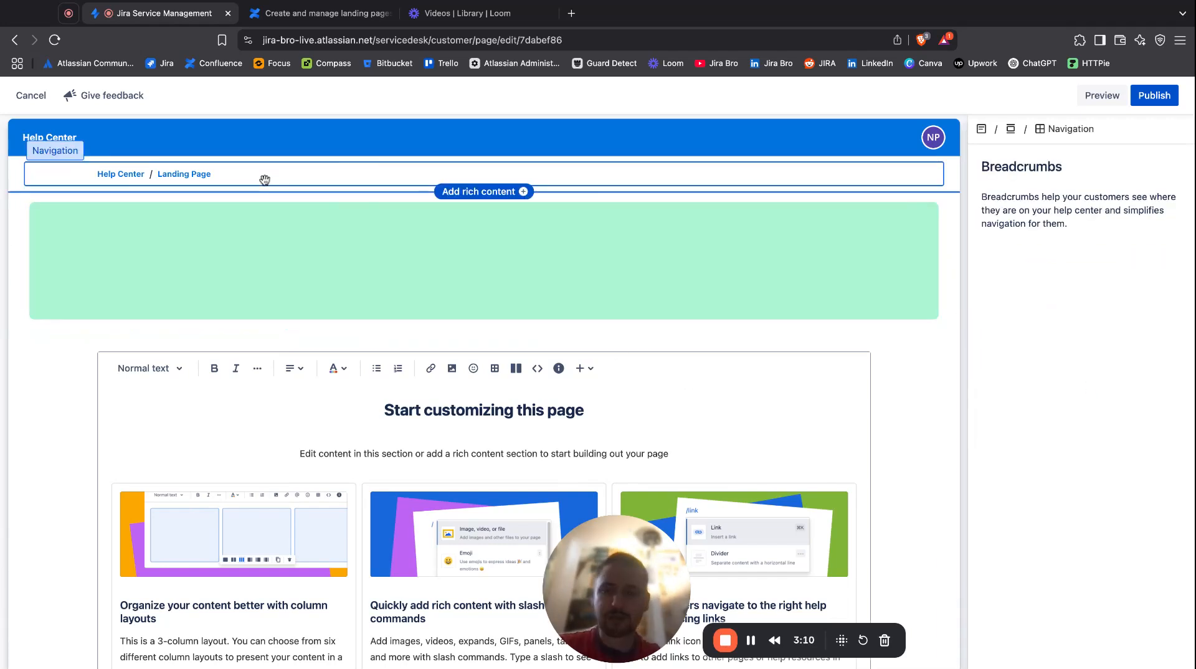
{"action": "left_click", "coordinate": [53, 164]}
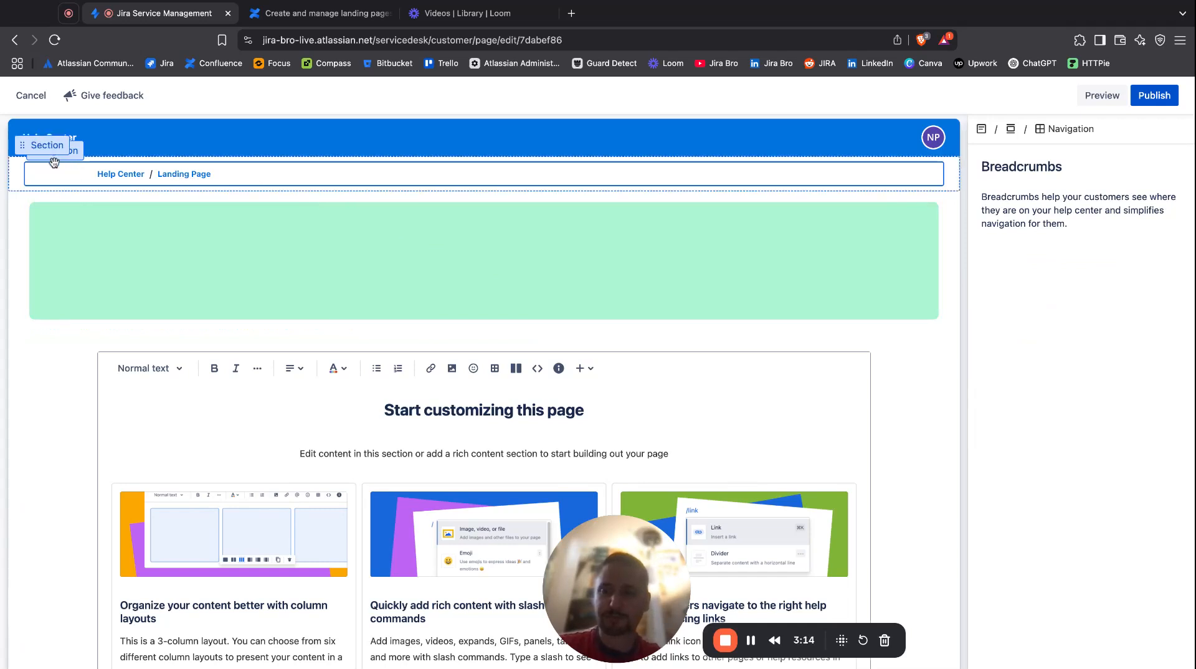
{"action": "left_click", "coordinate": [1007, 216]}
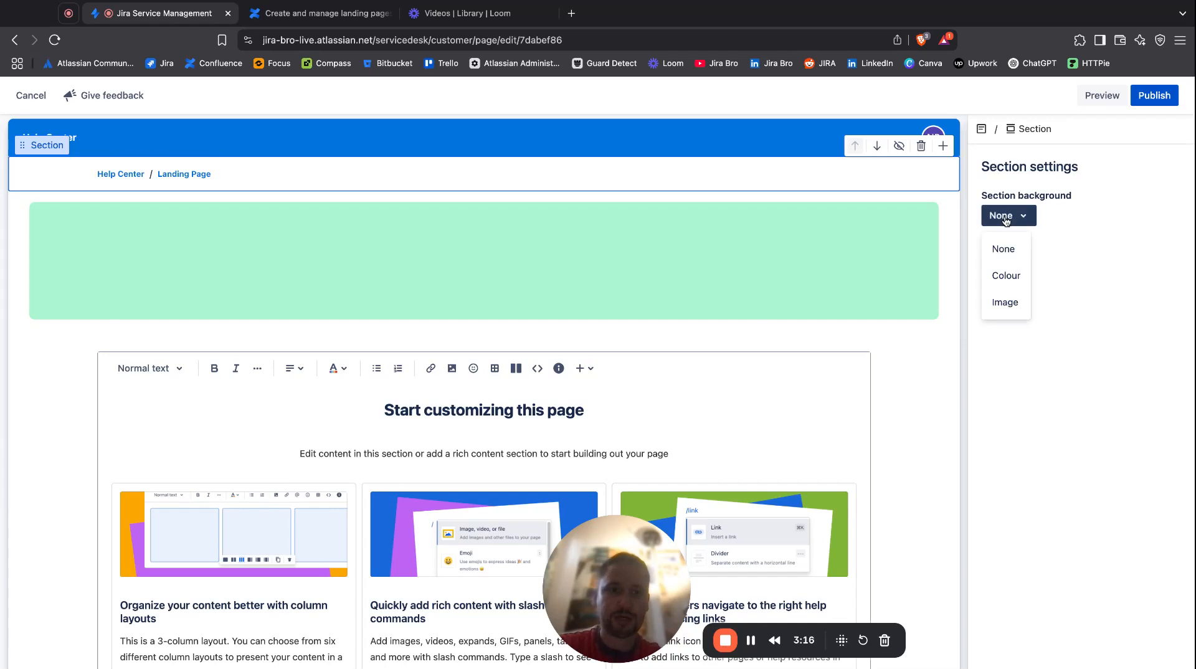
{"action": "left_click", "coordinate": [1005, 276]}
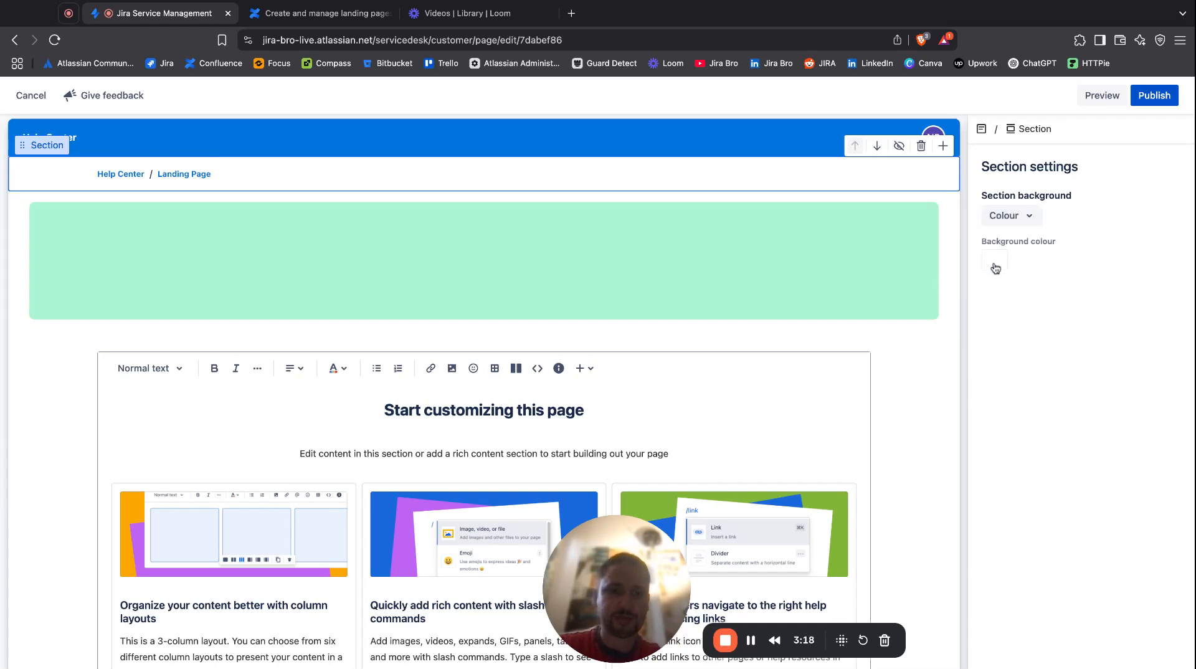
{"action": "left_click", "coordinate": [996, 269]}
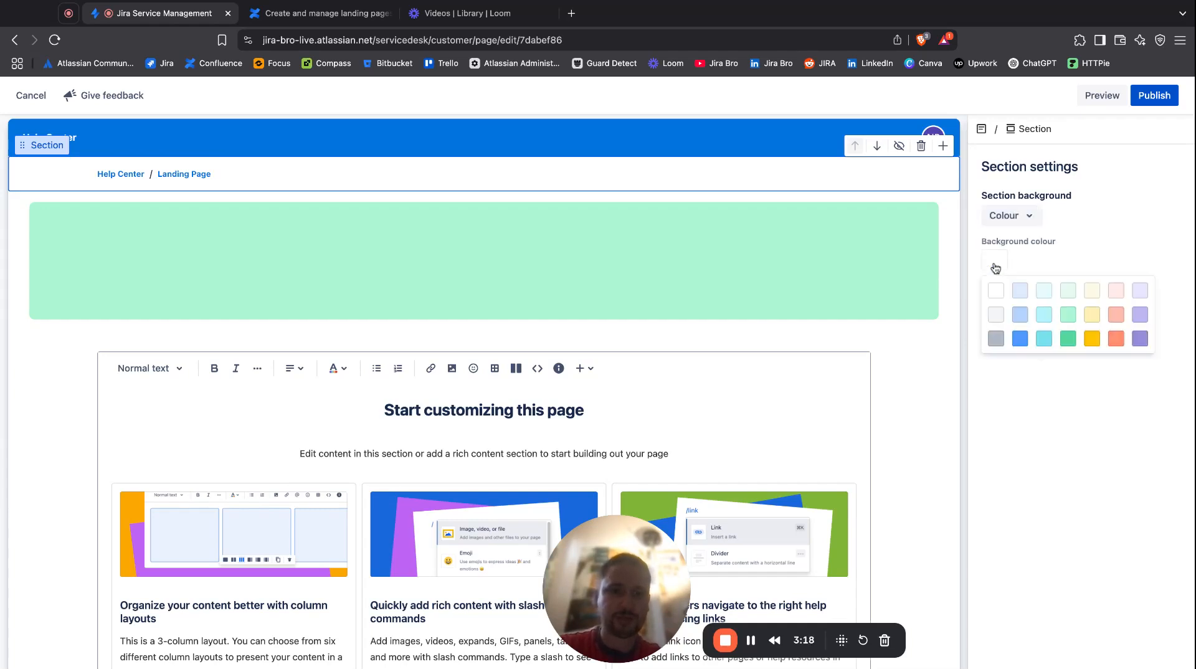
{"action": "left_click", "coordinate": [1043, 315]}
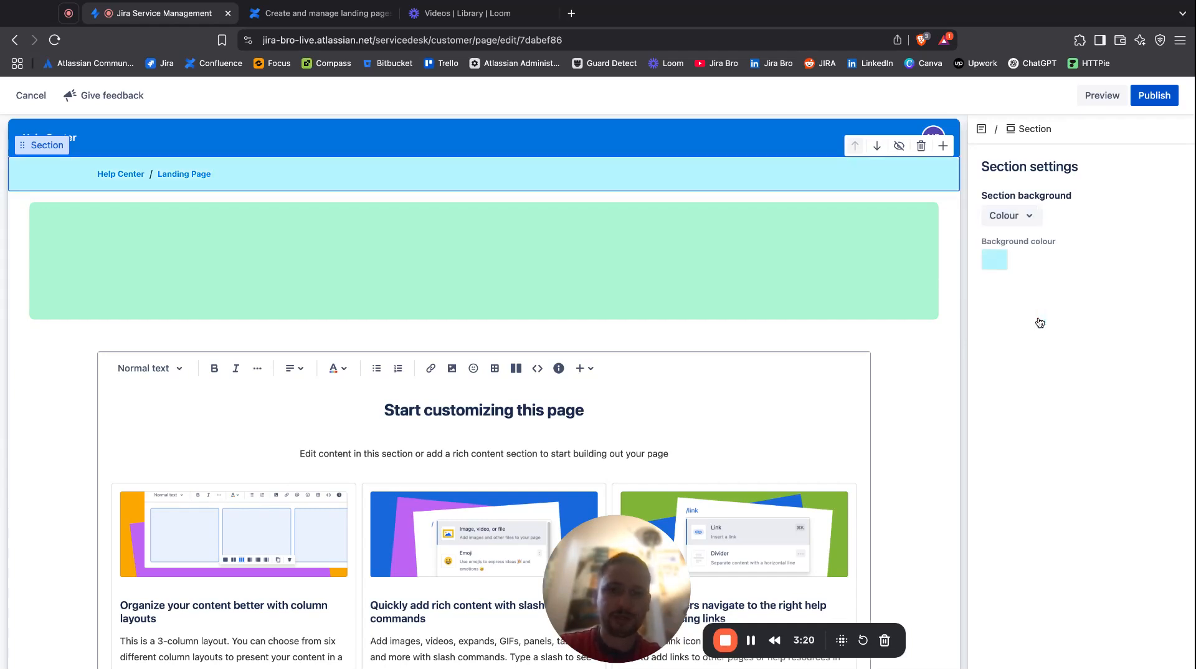
{"action": "left_click", "coordinate": [915, 319]}
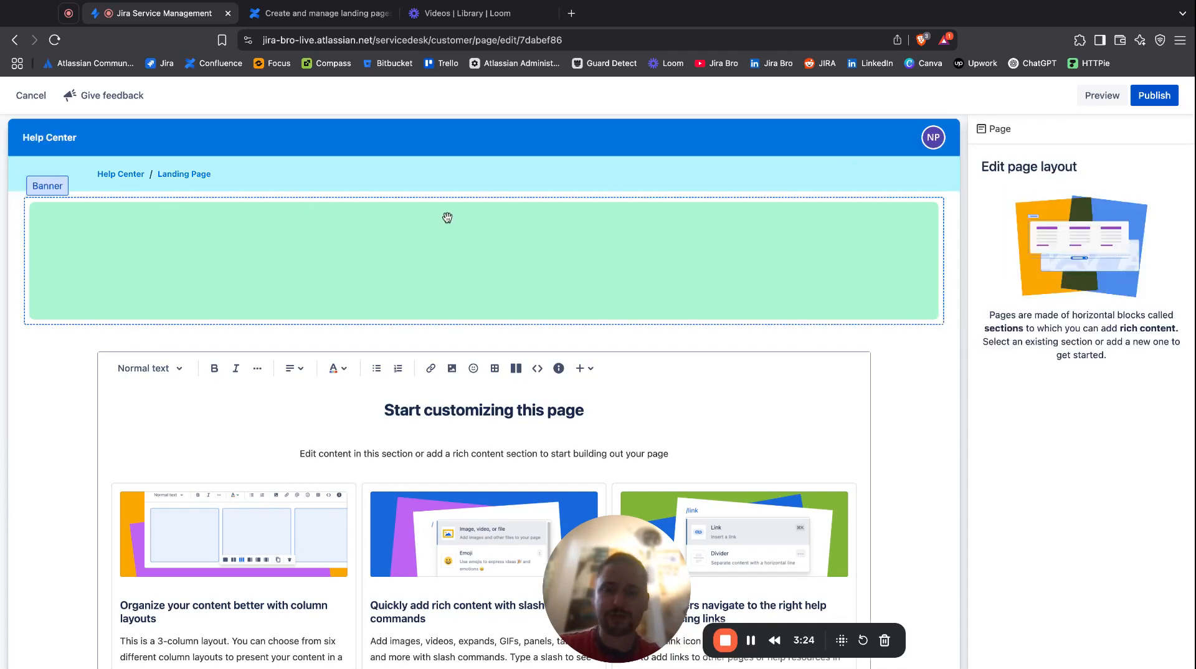
Replace the main heading in the rich content section with "Welcome to the IT Help Center".
{"action": "scroll", "coordinate": [458, 280], "scroll_direction": "down", "scroll_amount": 3}
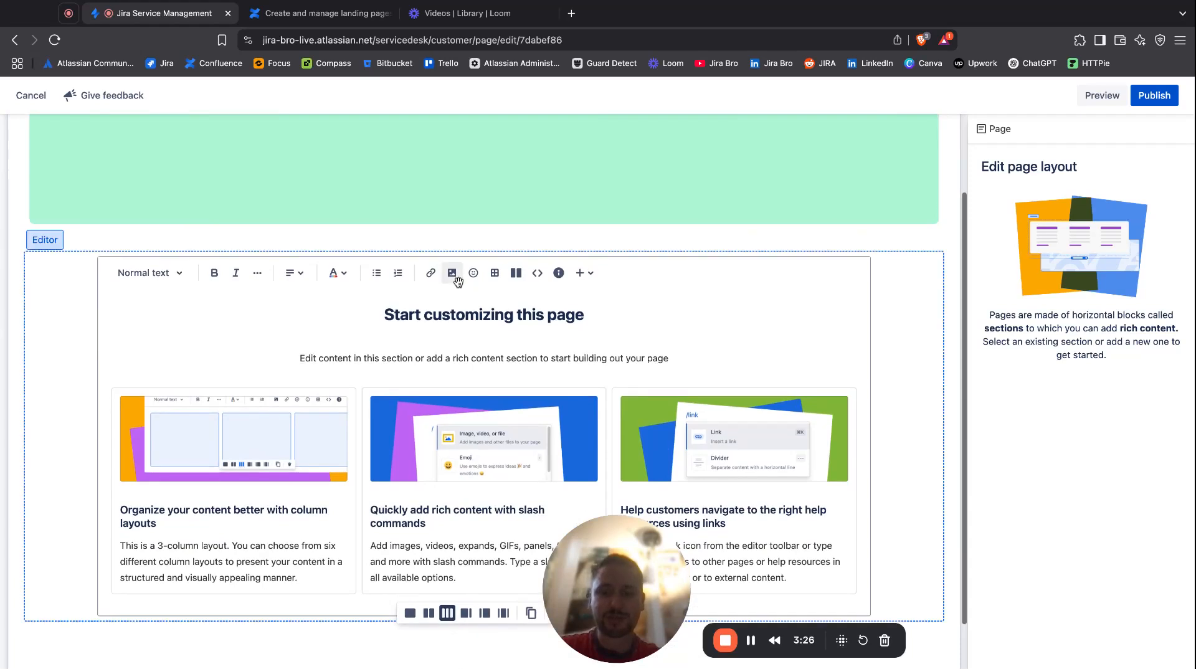
{"action": "left_click", "coordinate": [234, 314]}
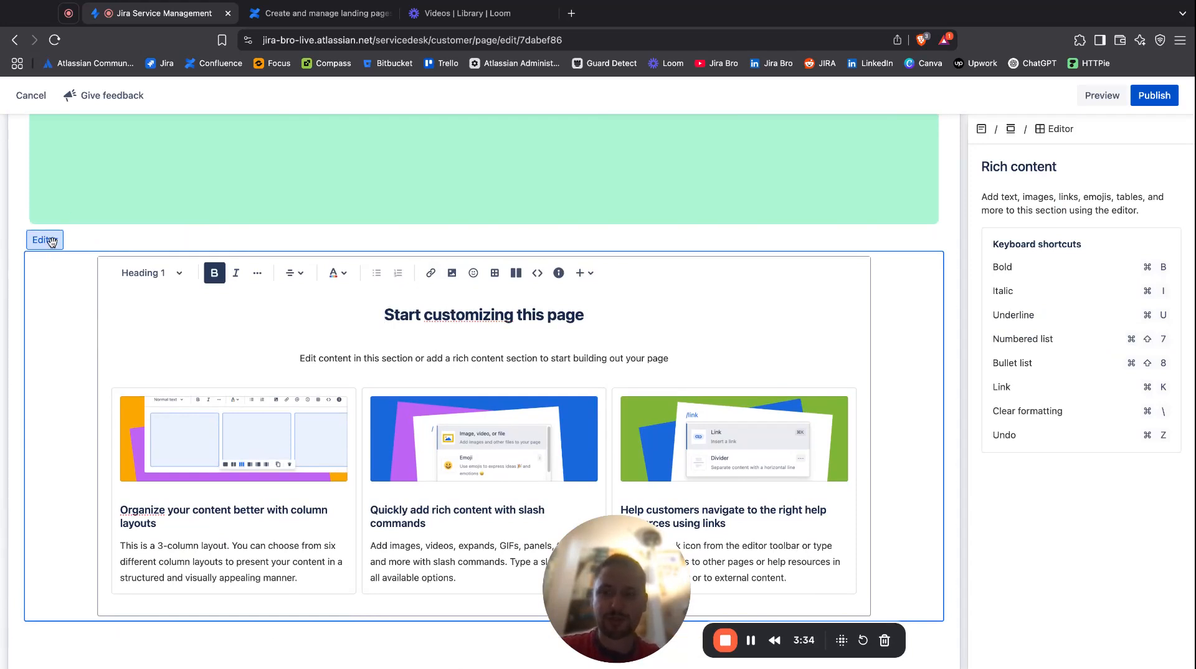
{"action": "triple_click", "coordinate": [593, 311]}
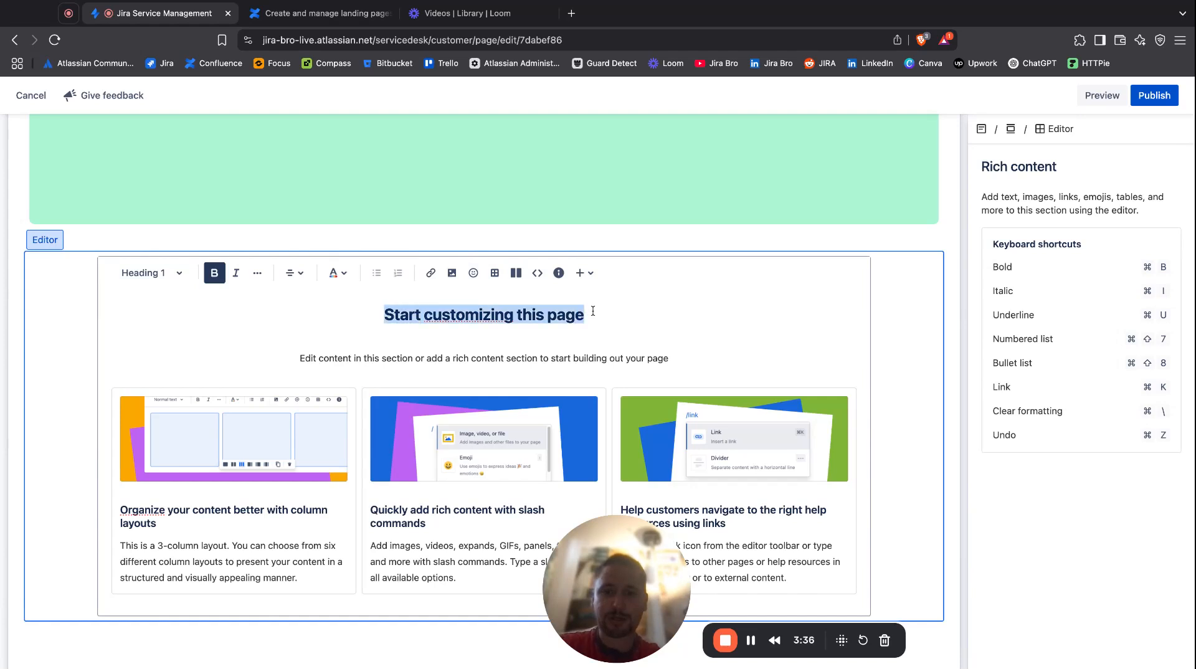
{"action": "type", "text": "Welco"}
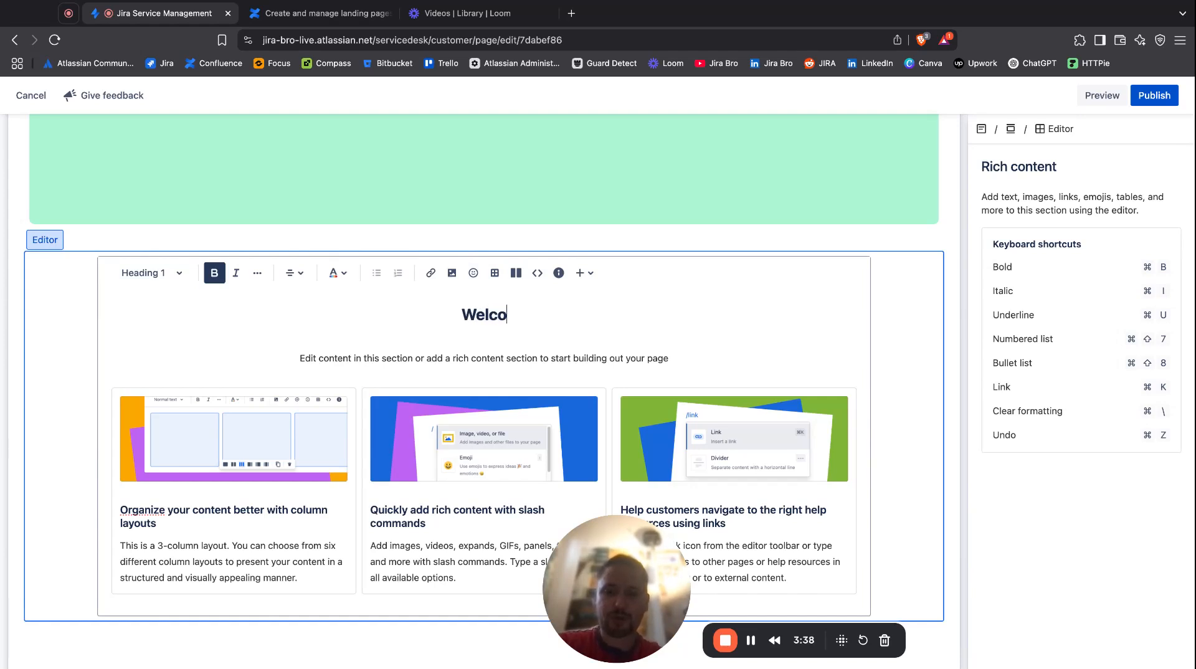
{"action": "type", "text": "me to th"}
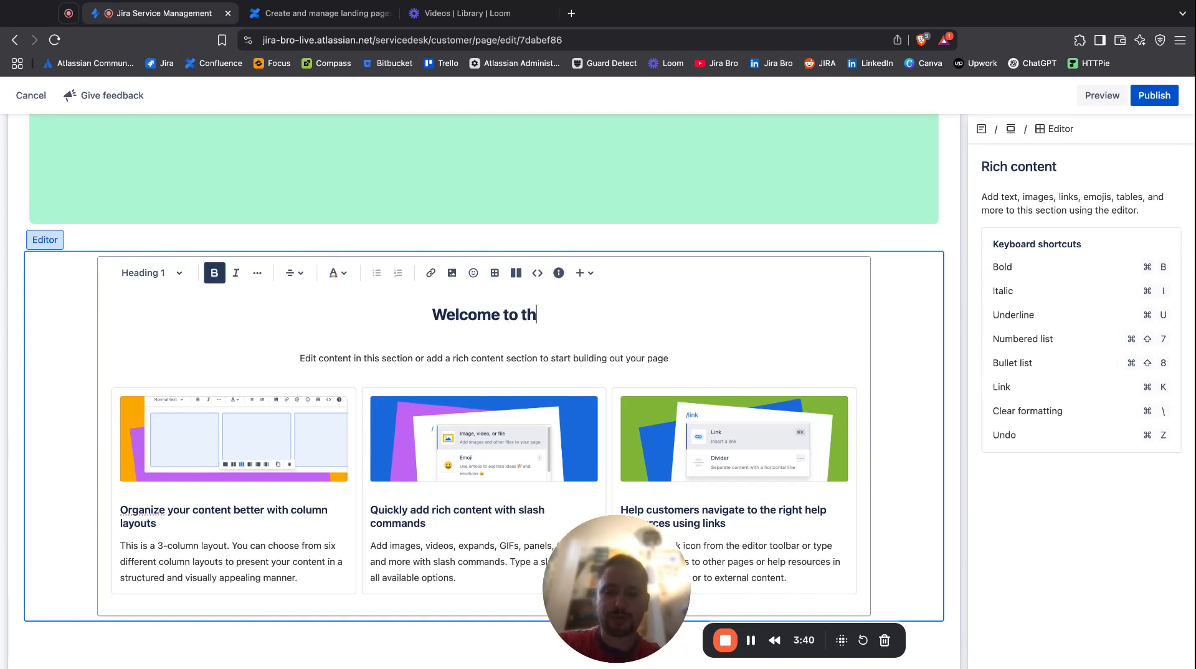
{"action": "type", "text": "e IT Help Center"}
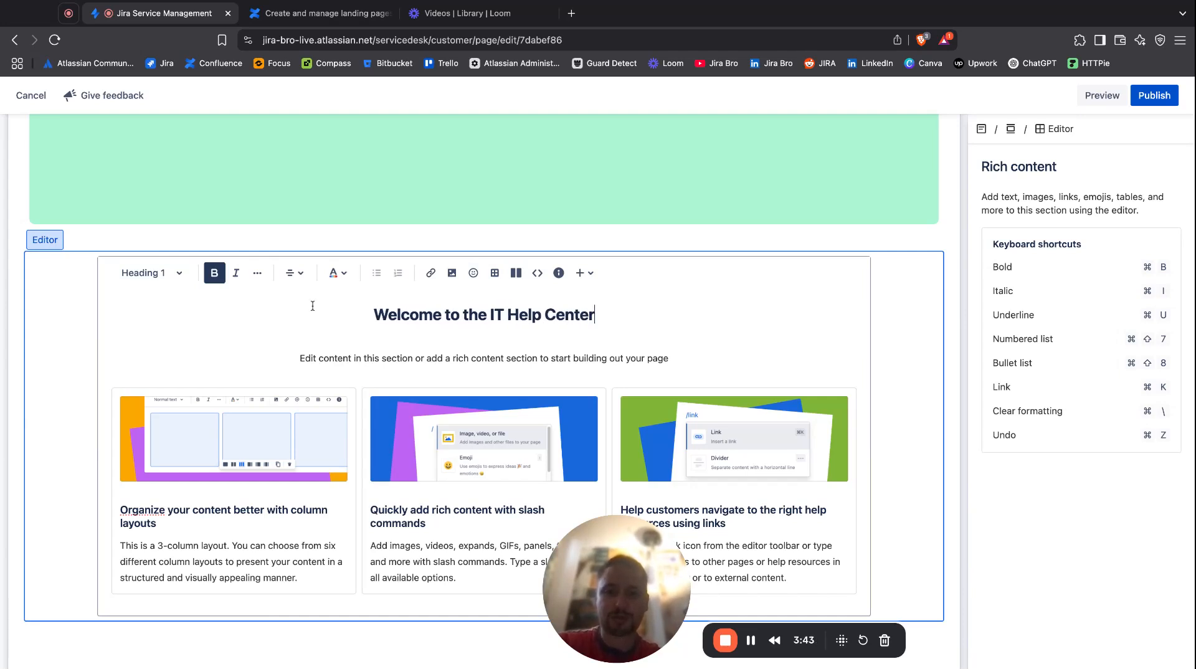
Replace the line under the heading with "Get the best help you can find".
{"action": "triple_click", "coordinate": [587, 367]}
{"action": "type", "text": "he be"}
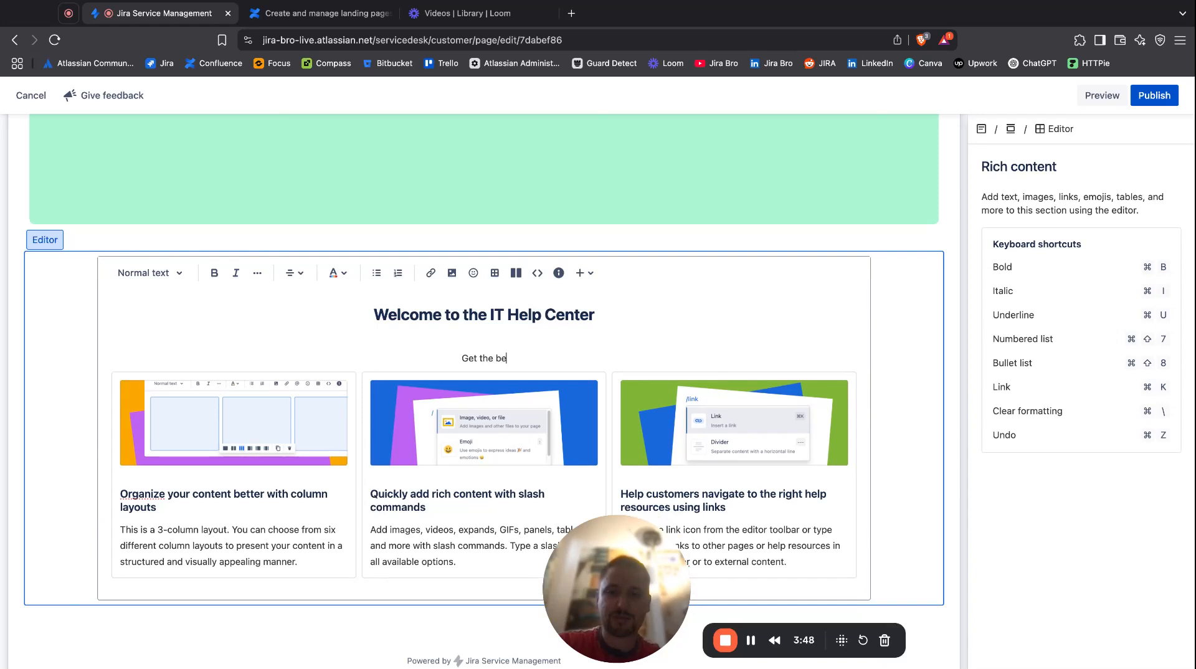
{"action": "type", "text": "st help you can find"}
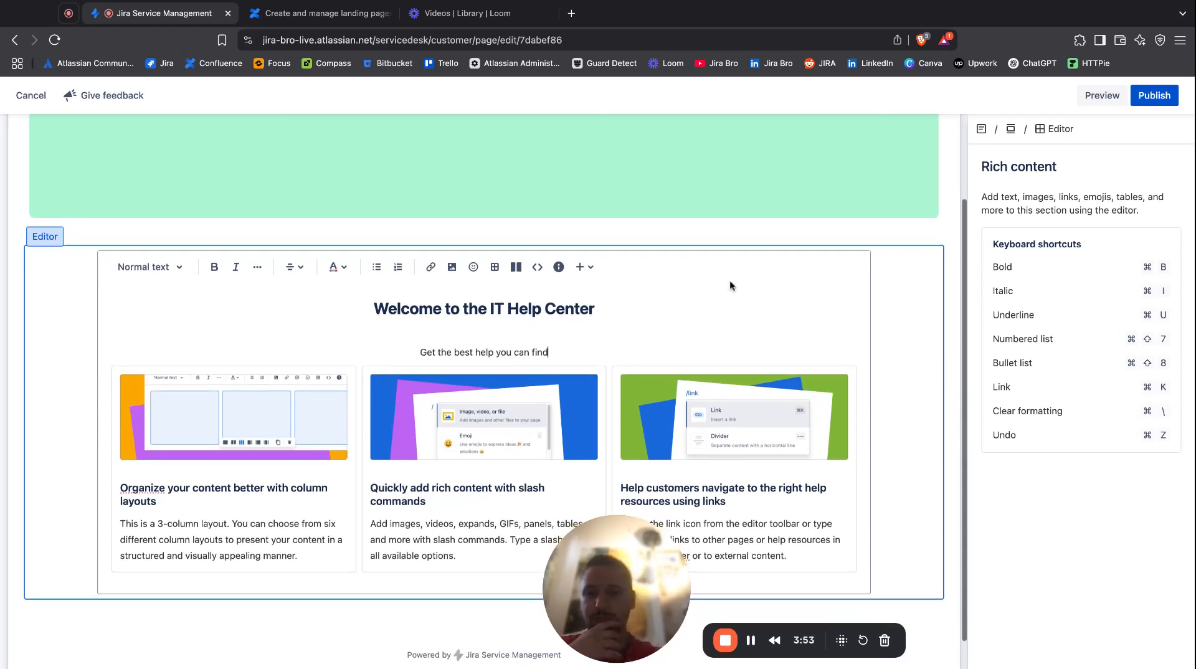
{"action": "left_click", "coordinate": [268, 392]}
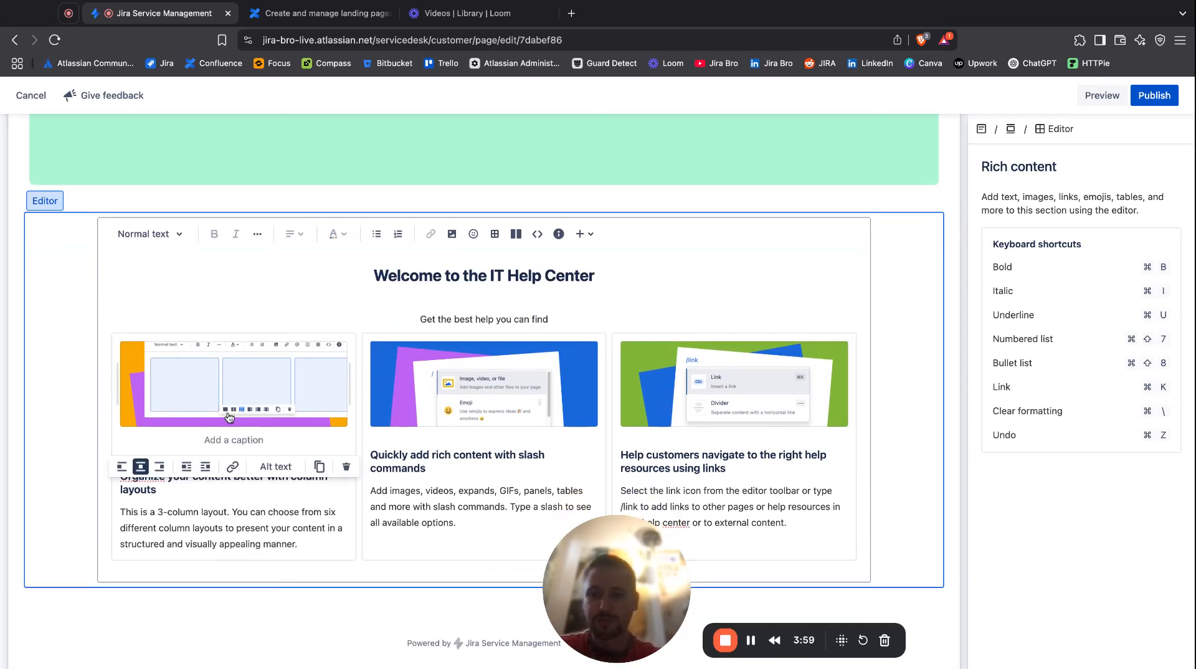
{"action": "left_click", "coordinate": [207, 448]}
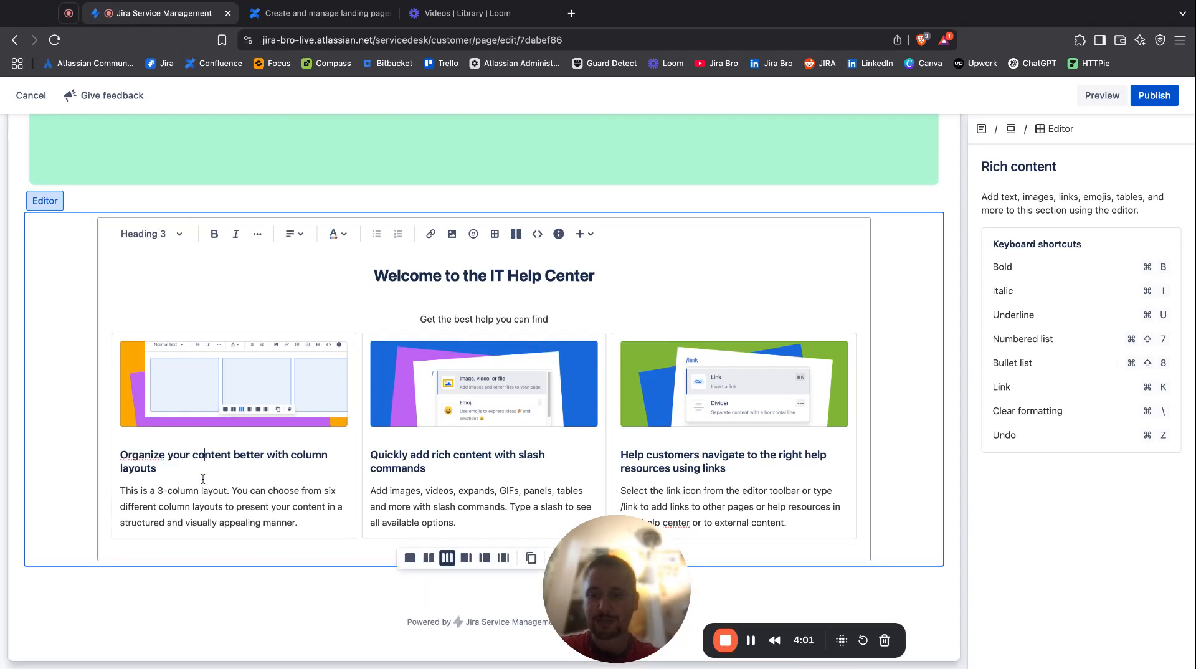
{"action": "left_click", "coordinate": [308, 519]}
{"action": "key", "text": "shift+Up"}
{"action": "key", "text": "shift+Up"}
{"action": "key", "text": "shift+Up"}
{"action": "key", "text": "shift+Up"}
{"action": "key", "text": "shift+Up"}
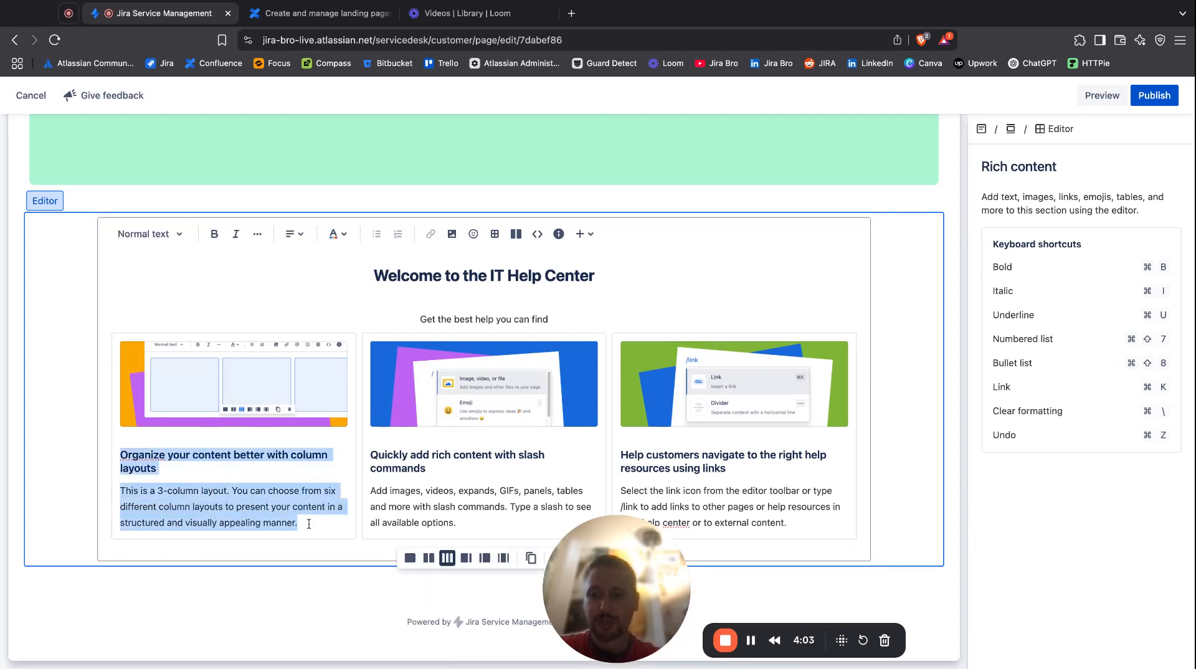
{"action": "left_click", "coordinate": [392, 337]}
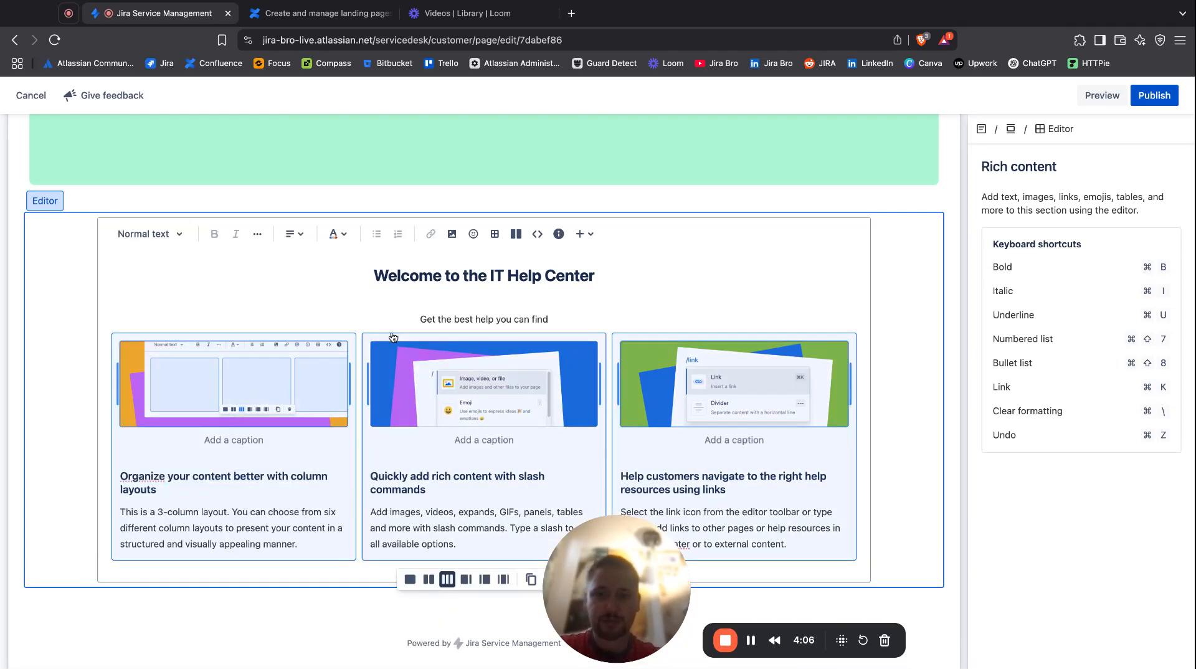
{"action": "left_click", "coordinate": [713, 331]}
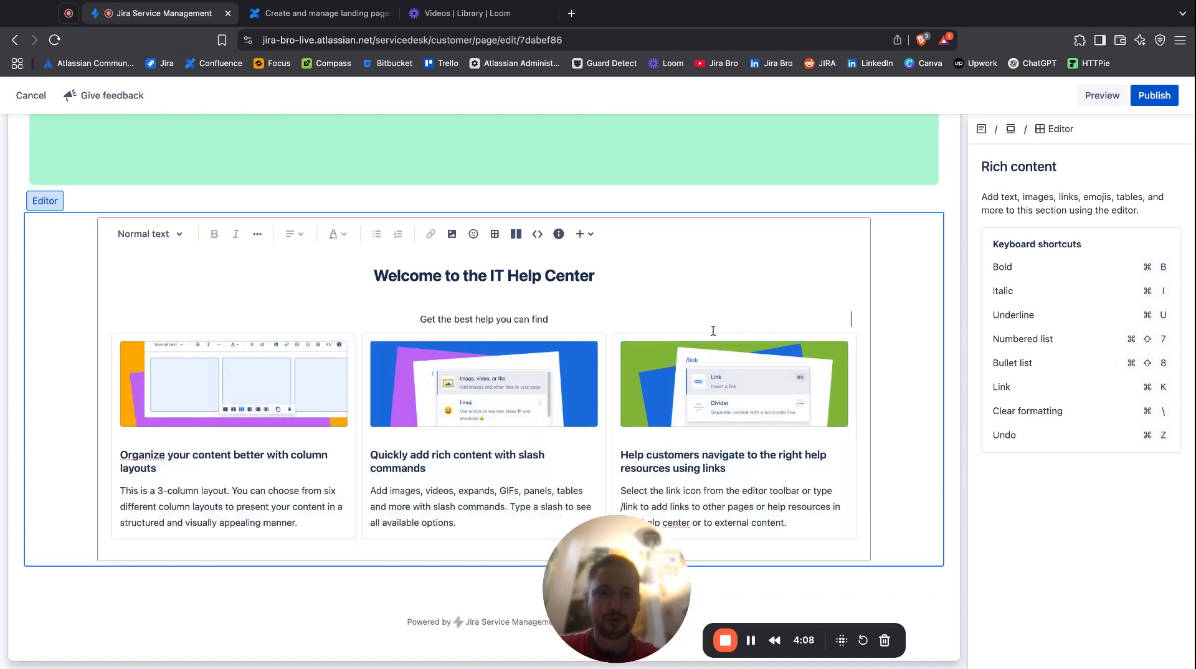
{"action": "left_click", "coordinate": [713, 339]}
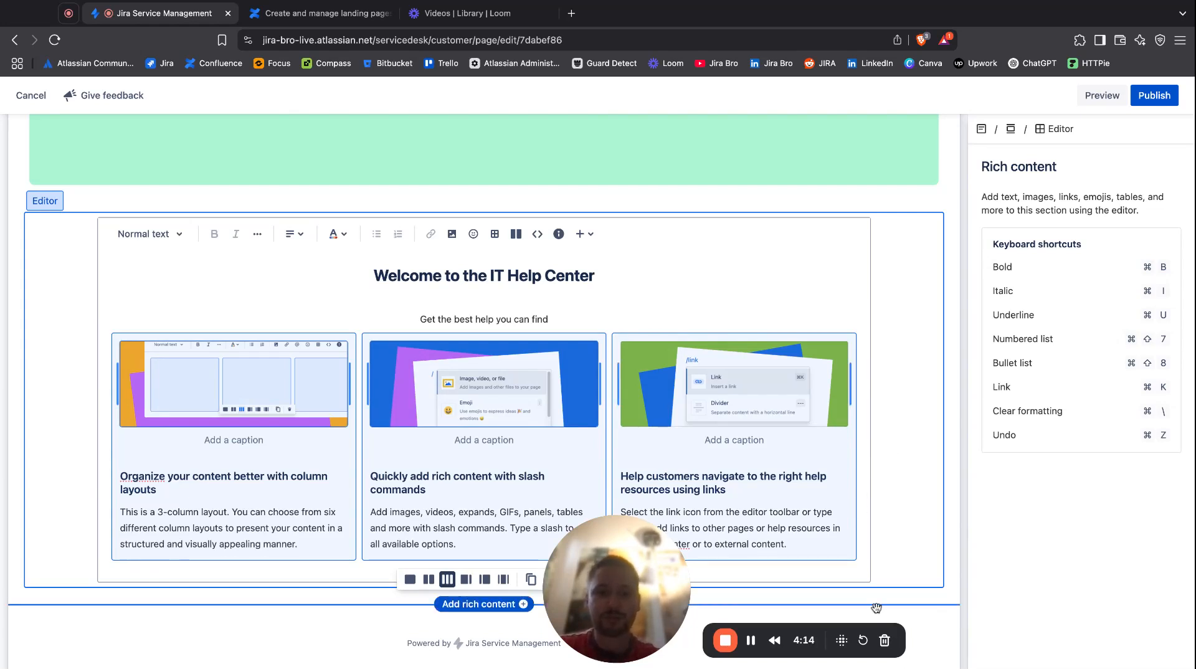
Insert the cat image below the three-column layout and move it into the first column under the placeholder image.
{"action": "left_click", "coordinate": [861, 581]}
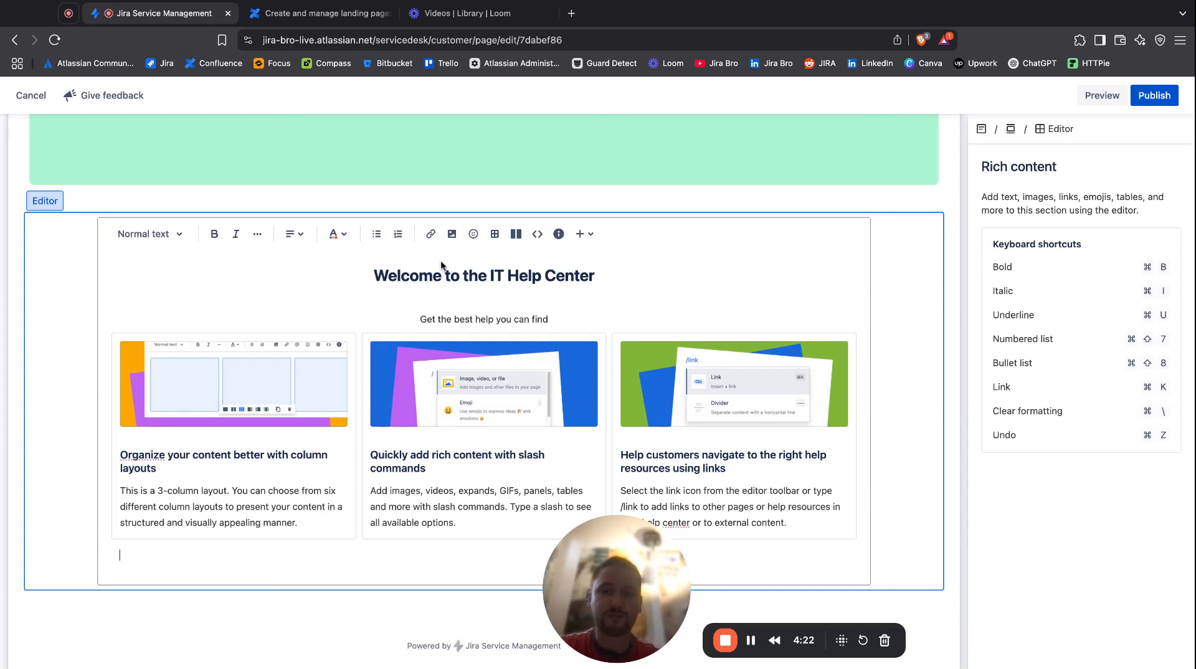
{"action": "left_click", "coordinate": [456, 237]}
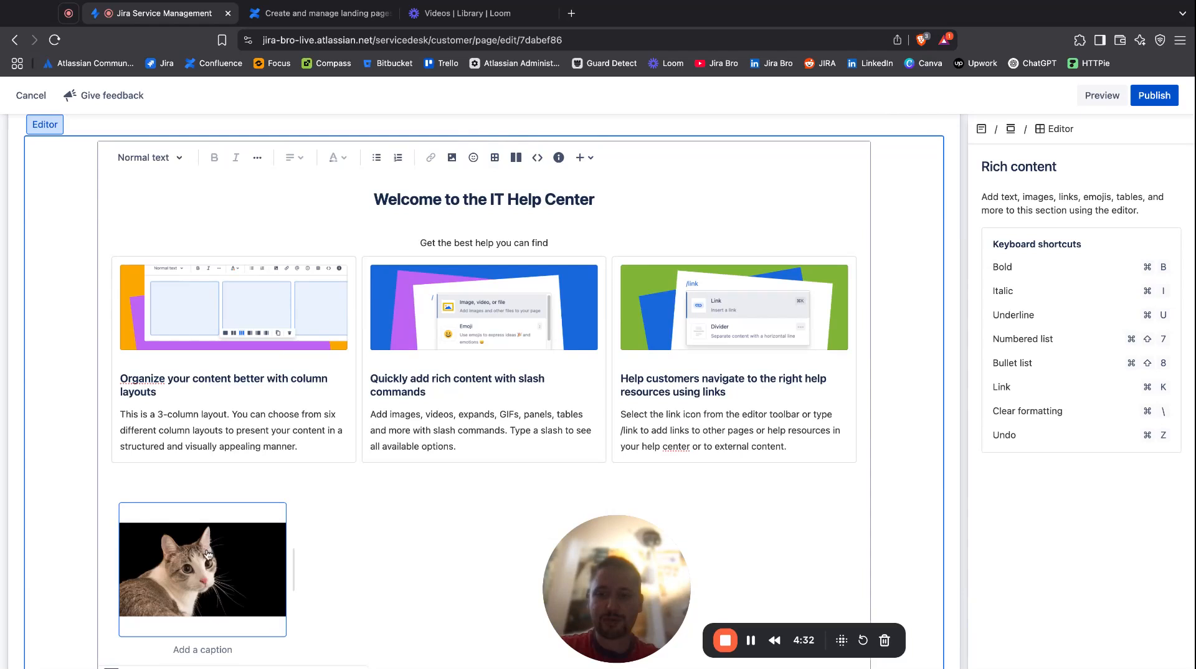
{"action": "left_click_drag", "start_coordinate": [208, 555], "coordinate": [202, 386]}
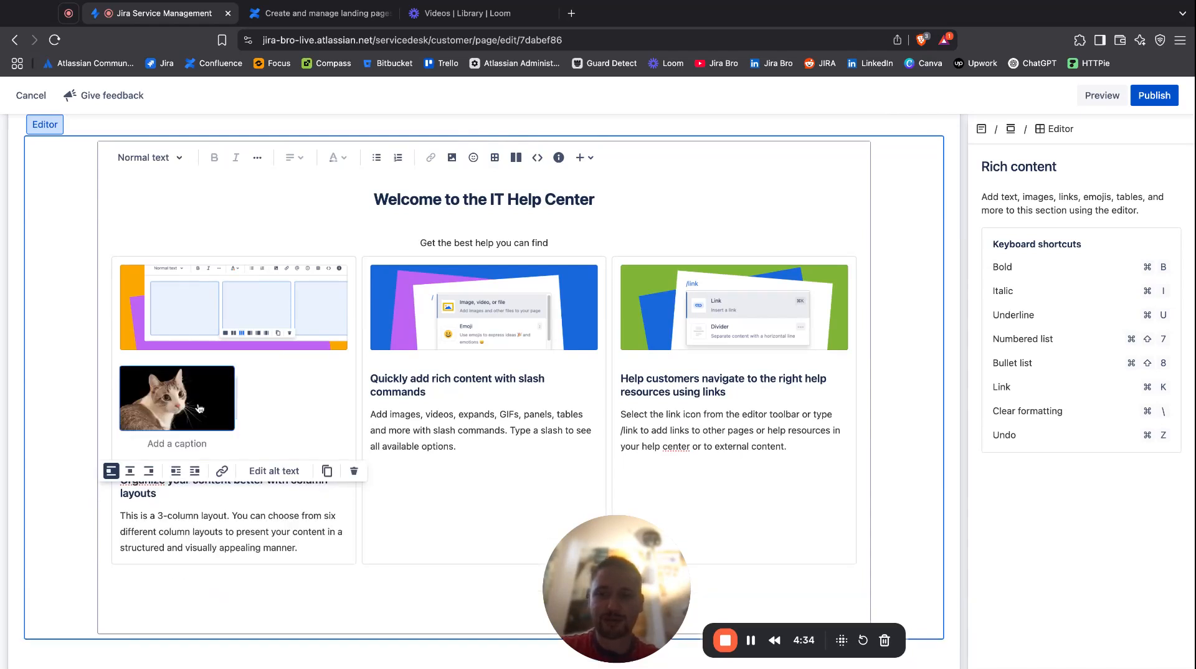
Delete the first column's placeholder image and enlarge the cat image to the full column width.
{"action": "left_click", "coordinate": [278, 303]}
{"action": "key", "text": "BackSpace"}
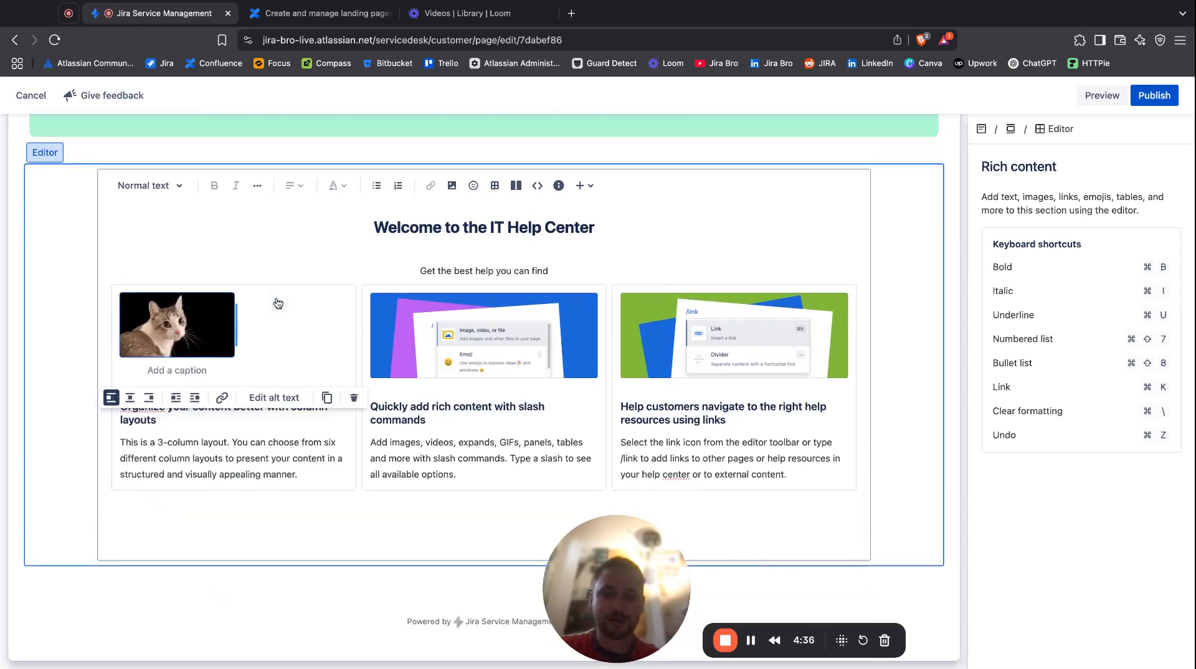
{"action": "left_click_drag", "start_coordinate": [233, 322], "coordinate": [236, 321]}
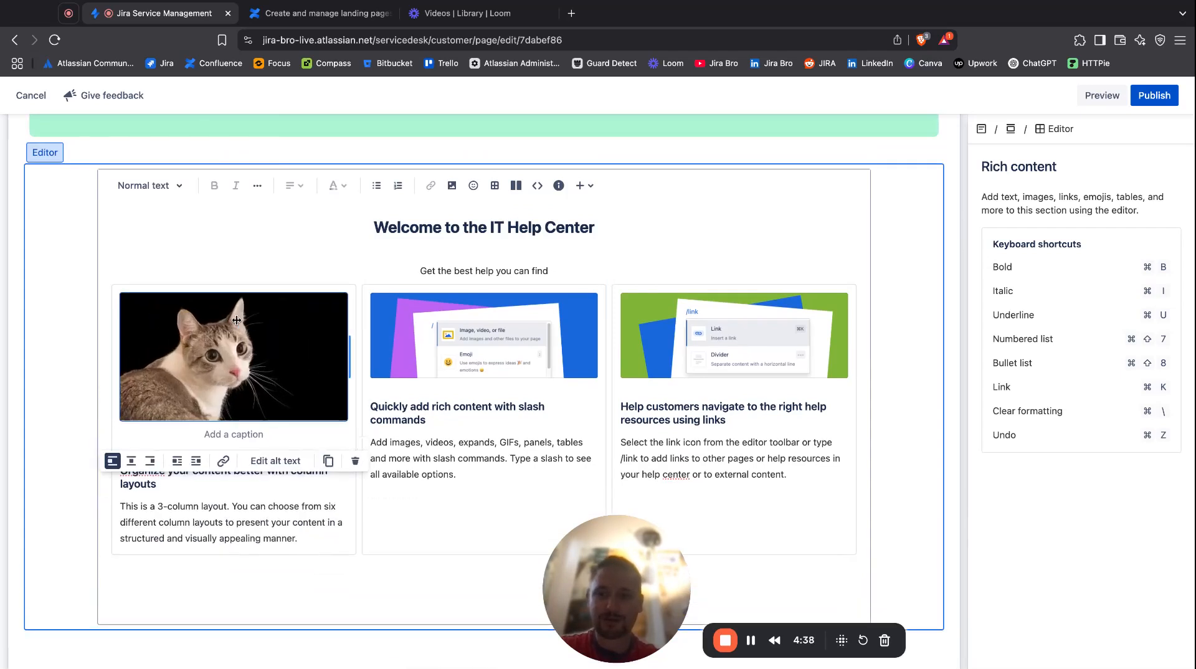
{"action": "left_click", "coordinate": [428, 511]}
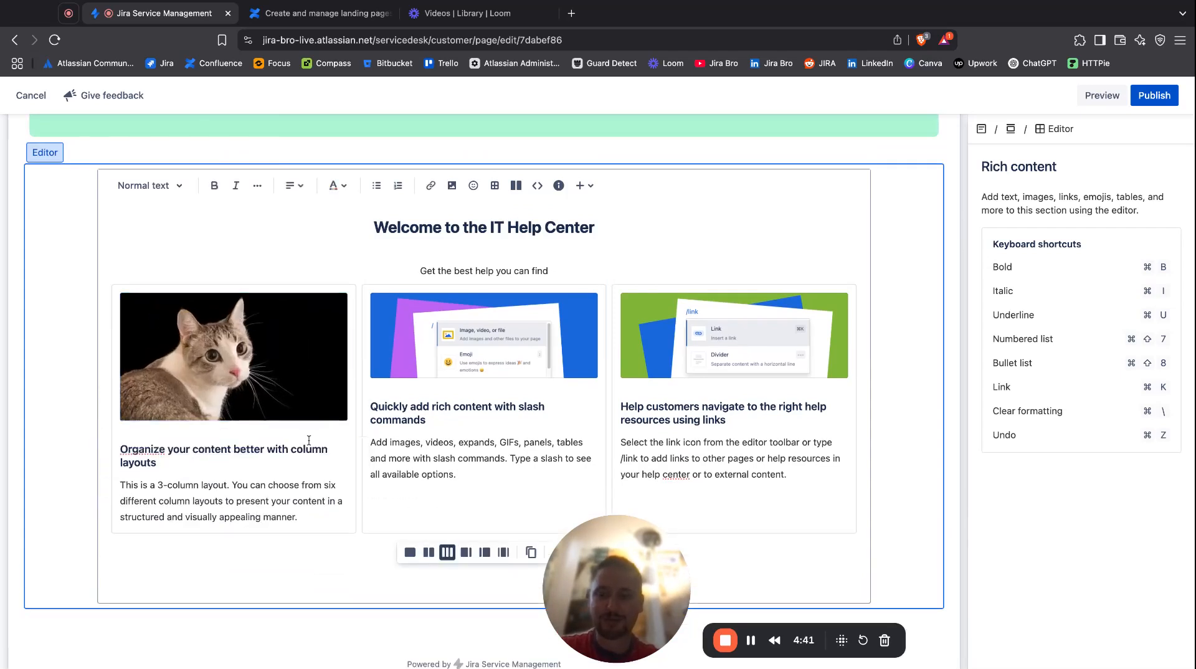
Insert a divider below the three-column layout, followed by a new empty line.
{"action": "scroll", "coordinate": [349, 374], "scroll_direction": "up", "scroll_amount": 2}
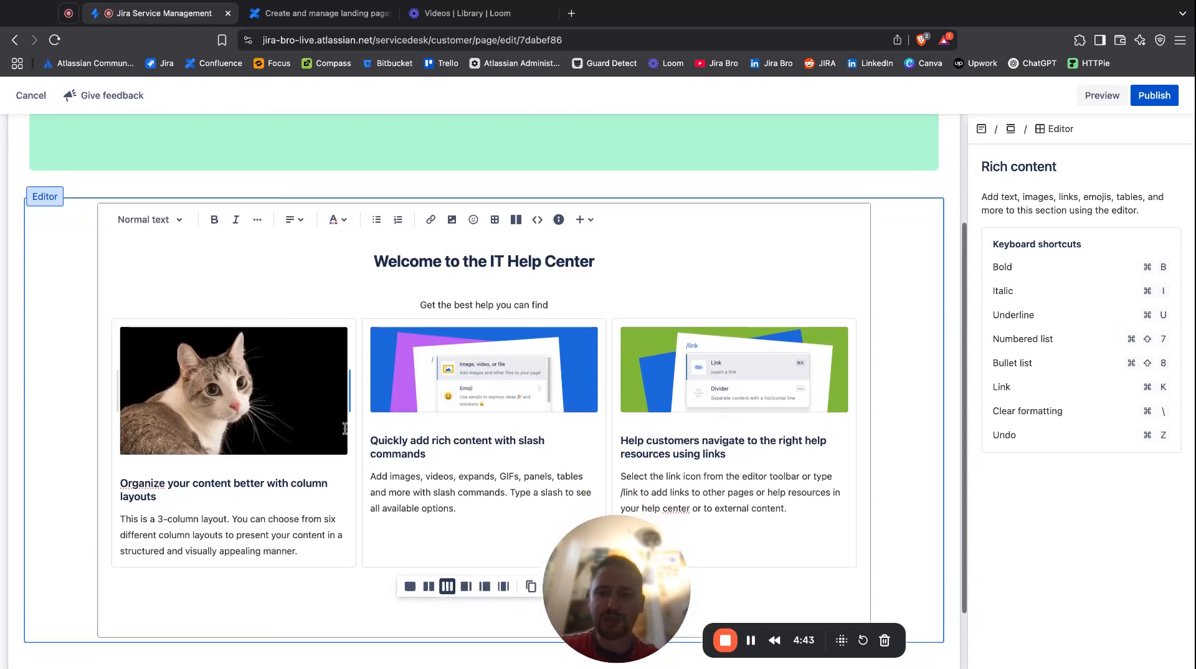
{"action": "scroll", "coordinate": [305, 478], "scroll_direction": "down", "scroll_amount": 2}
{"action": "left_click", "coordinate": [237, 545]}
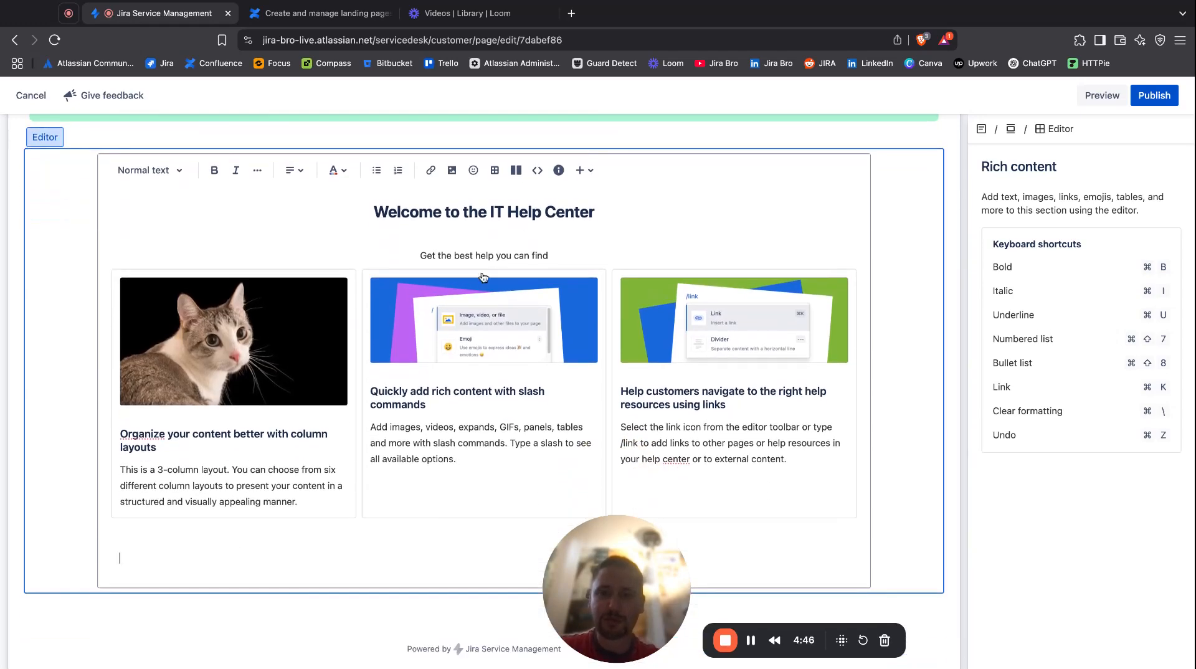
{"action": "left_click", "coordinate": [582, 173]}
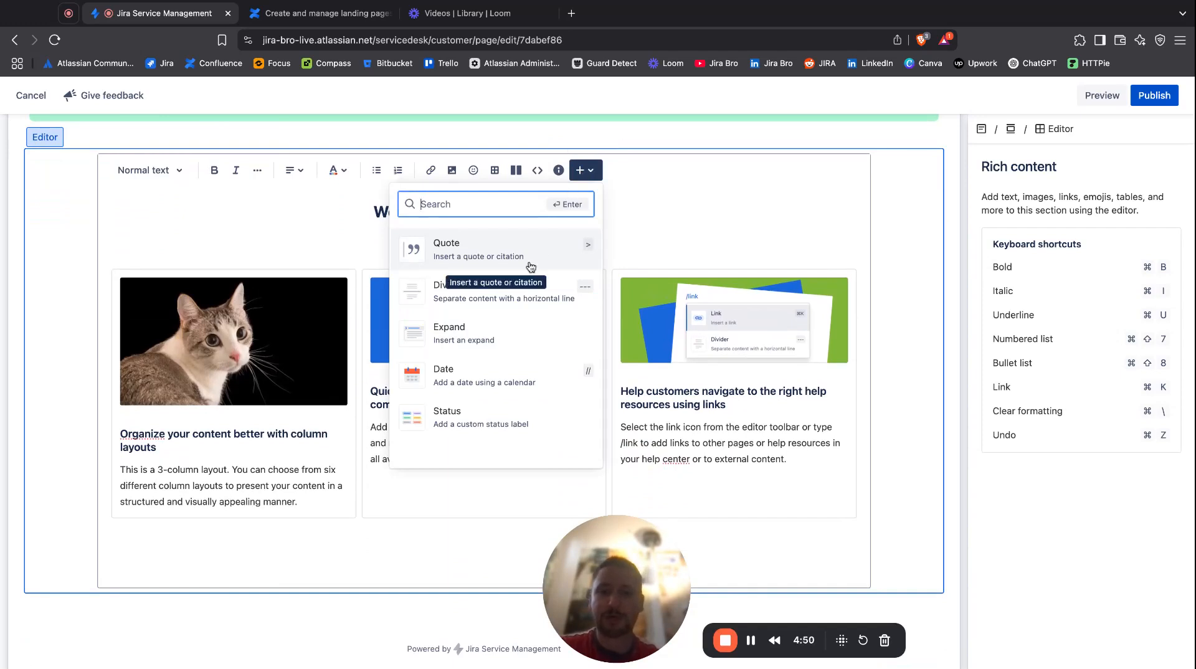
{"action": "scroll", "coordinate": [530, 267], "scroll_direction": "down", "scroll_amount": 1}
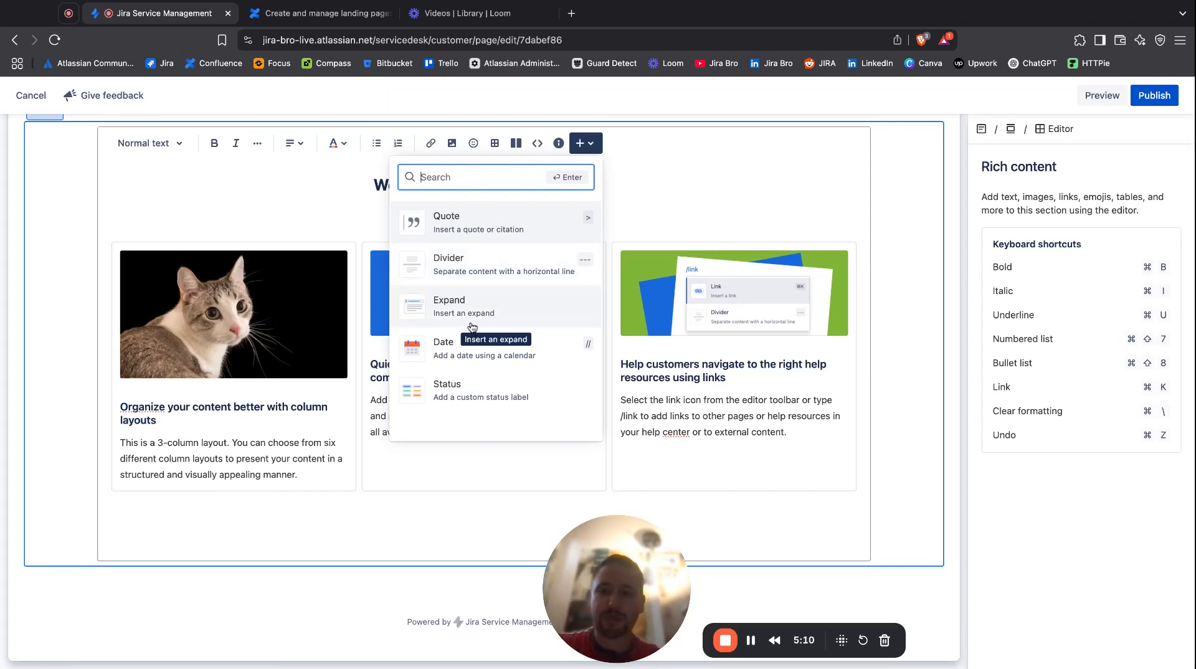
{"action": "left_click", "coordinate": [479, 283]}
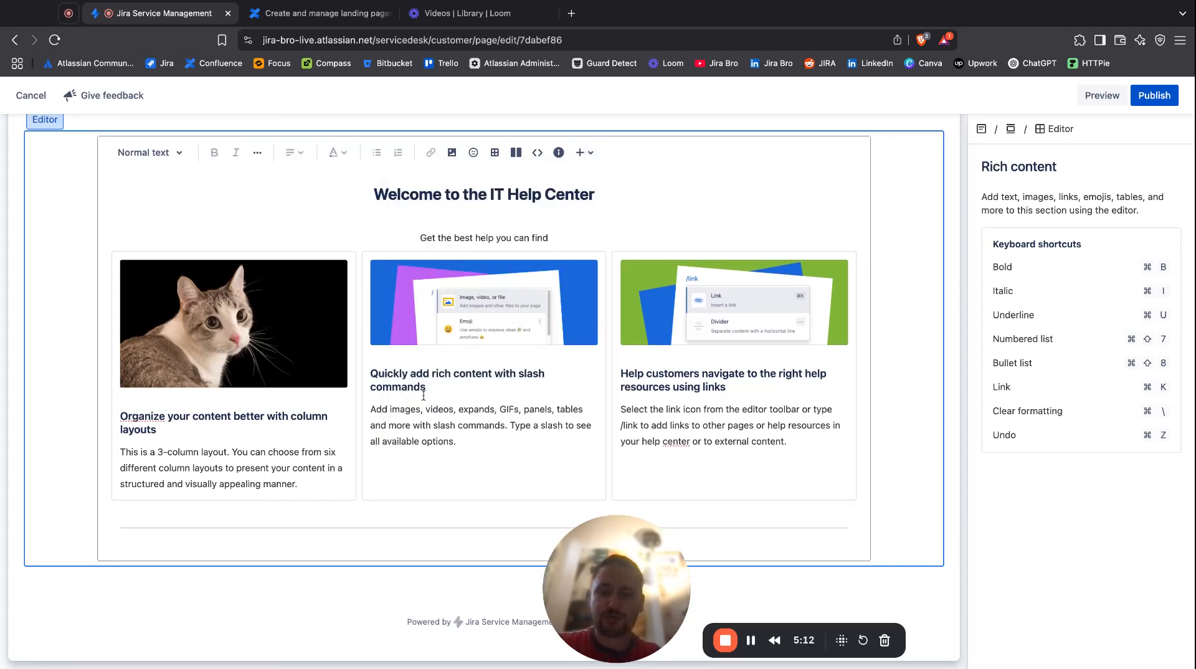
{"action": "key", "text": "Return"}
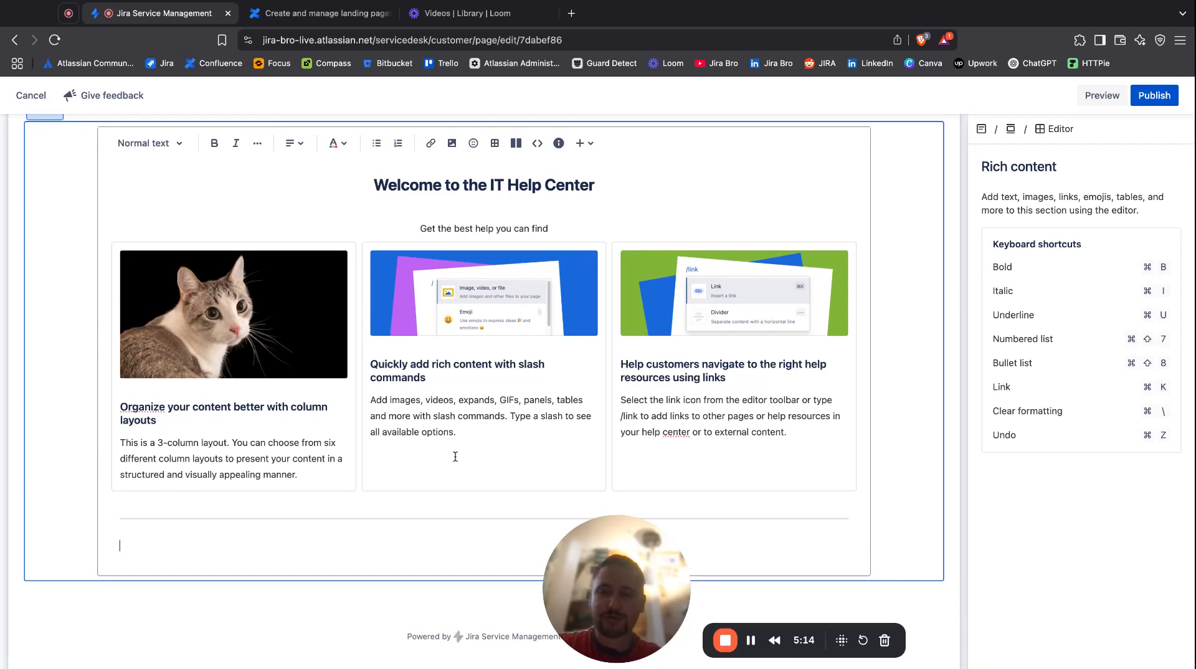
{"action": "scroll", "coordinate": [455, 457], "scroll_direction": "up", "scroll_amount": 3}
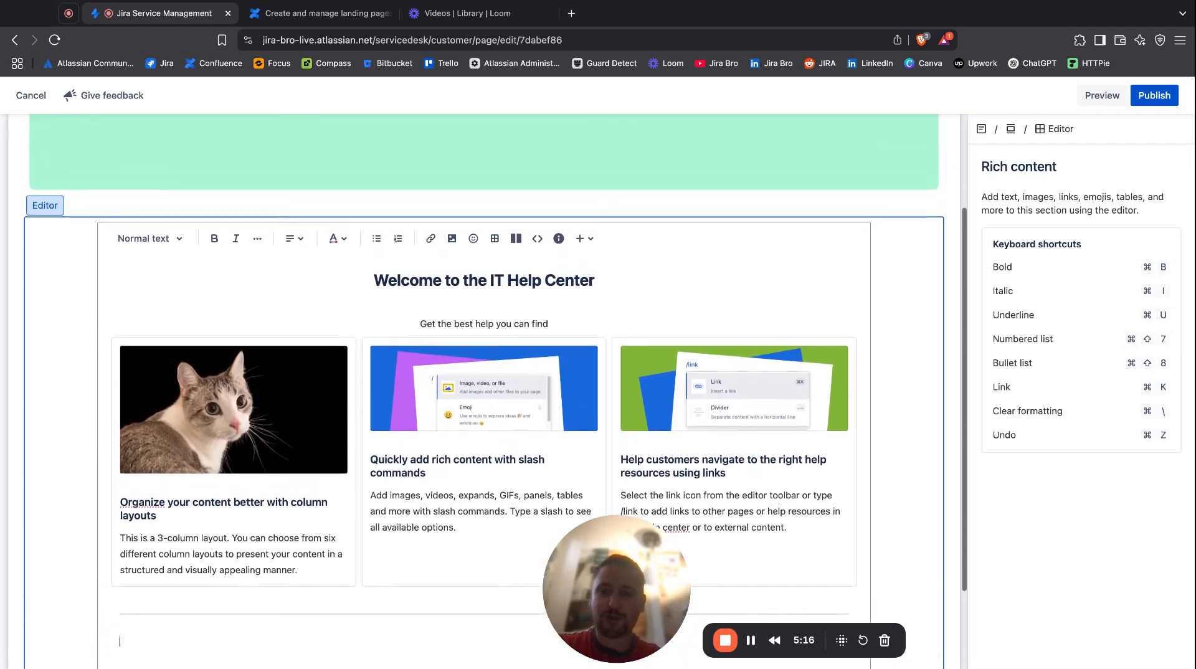
{"action": "scroll", "coordinate": [307, 589], "scroll_direction": "down", "scroll_amount": 3}
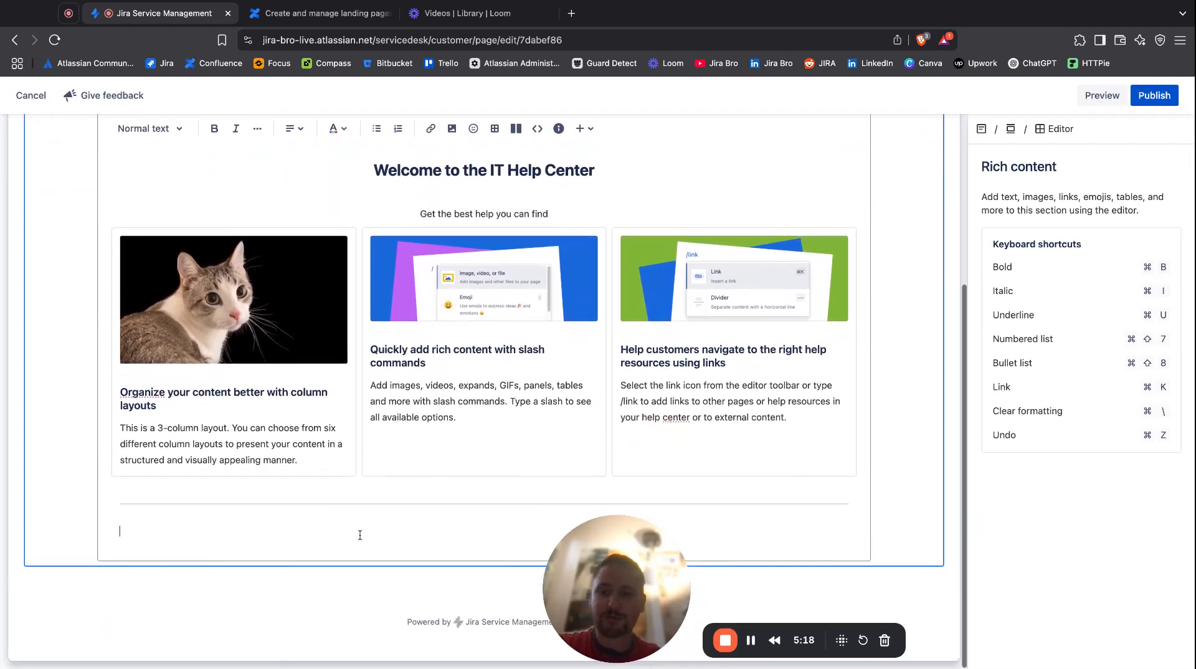
{"action": "left_click", "coordinate": [307, 589]}
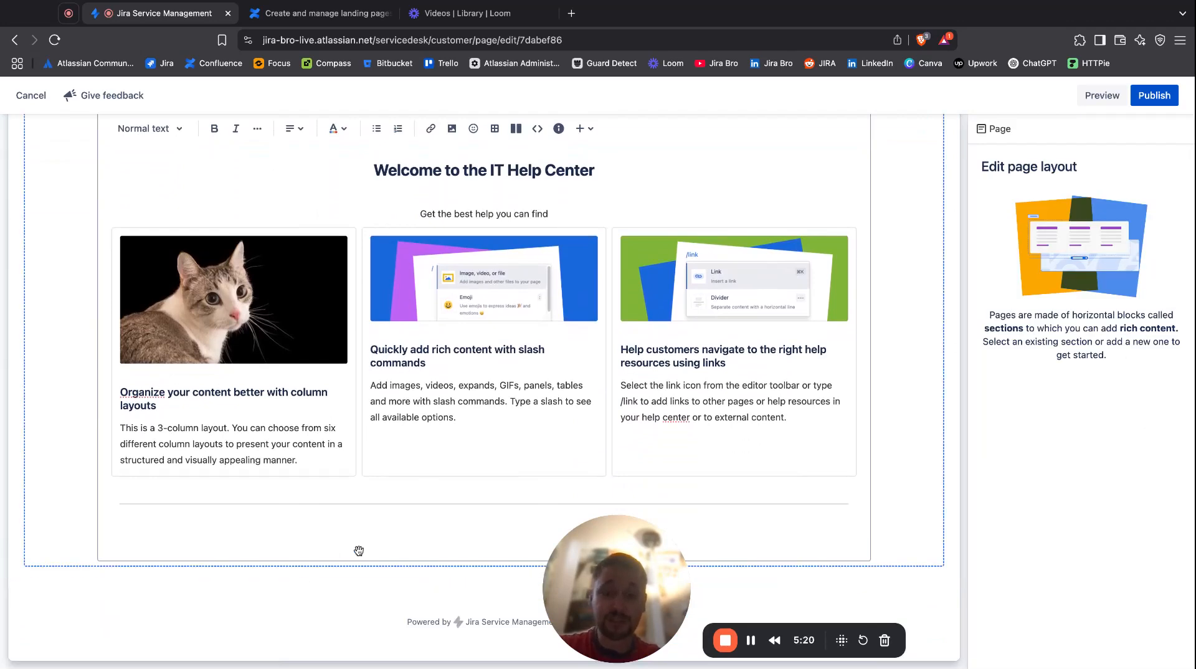
Add an empty rich content section between the banner and the welcome section, and place the cursor in it.
{"action": "scroll", "coordinate": [358, 551], "scroll_direction": "up", "scroll_amount": 5}
{"action": "mouse_move", "coordinate": [417, 333]}
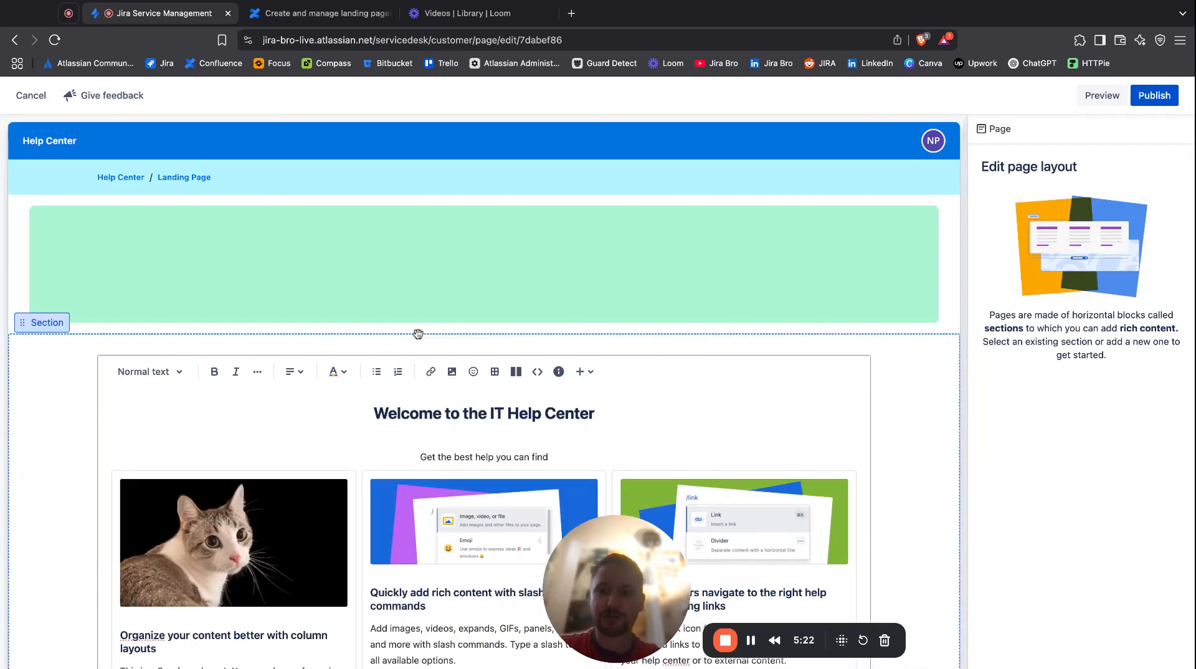
{"action": "left_click", "coordinate": [481, 336]}
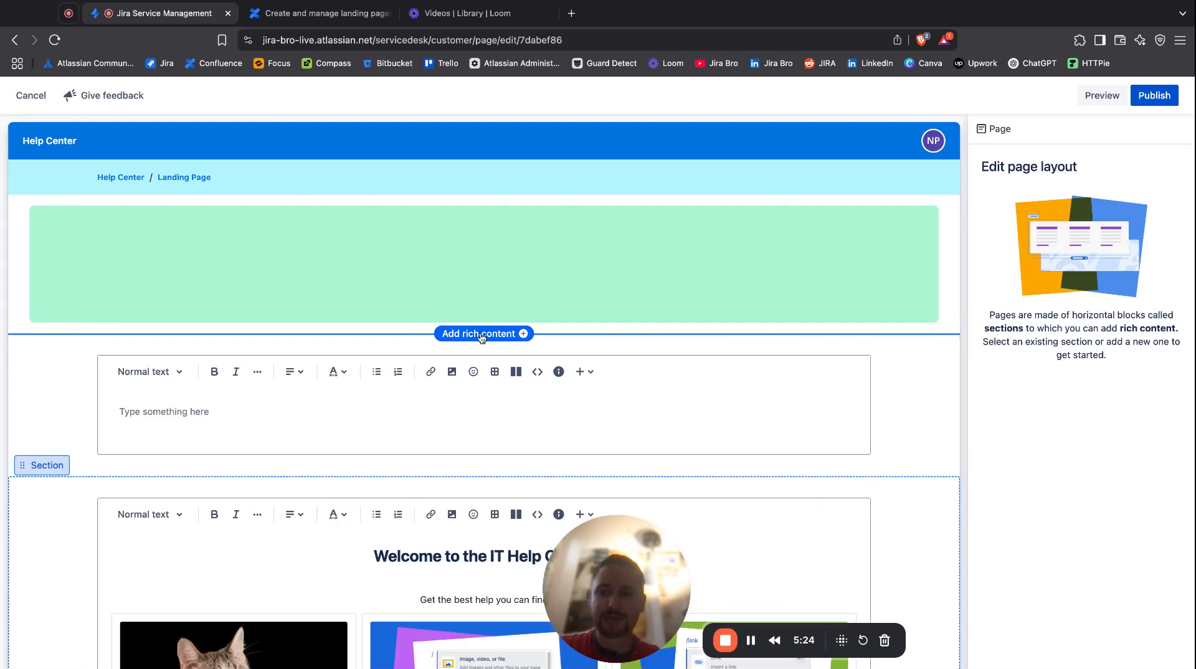
{"action": "left_click", "coordinate": [359, 414]}
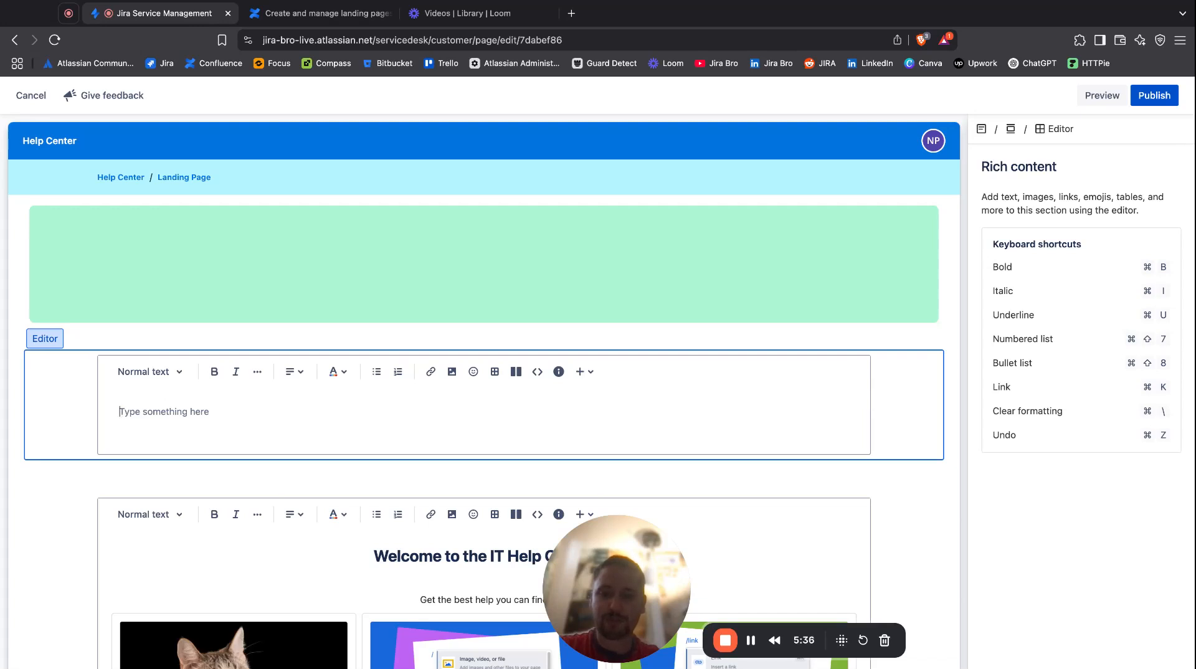
{"action": "scroll", "coordinate": [585, 375], "scroll_direction": "down", "scroll_amount": 3}
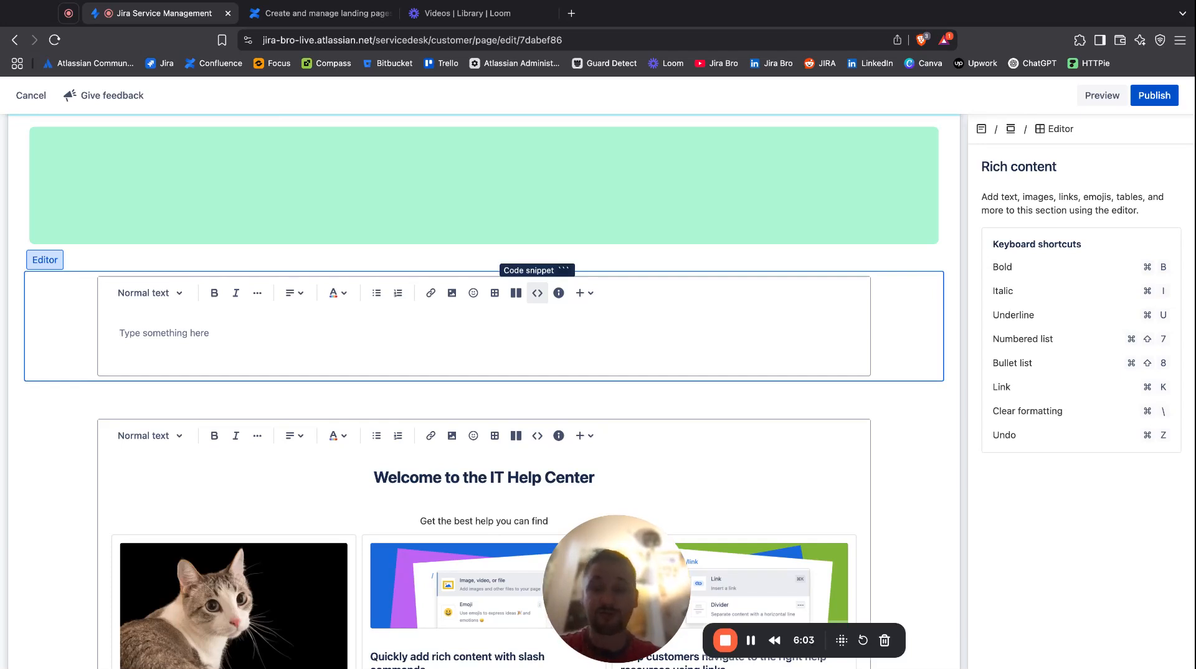
{"action": "scroll", "coordinate": [537, 292], "scroll_direction": "up", "scroll_amount": 3}
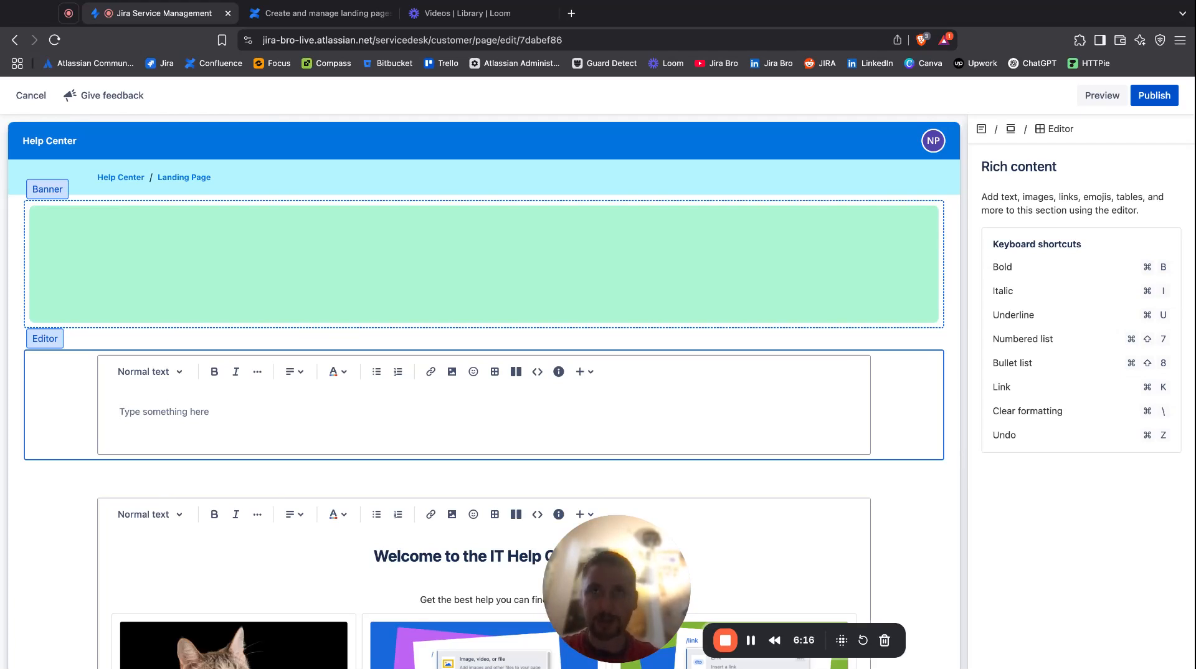
{"action": "scroll", "coordinate": [490, 325], "scroll_direction": "down", "scroll_amount": 3}
{"action": "left_click", "coordinate": [490, 325]}
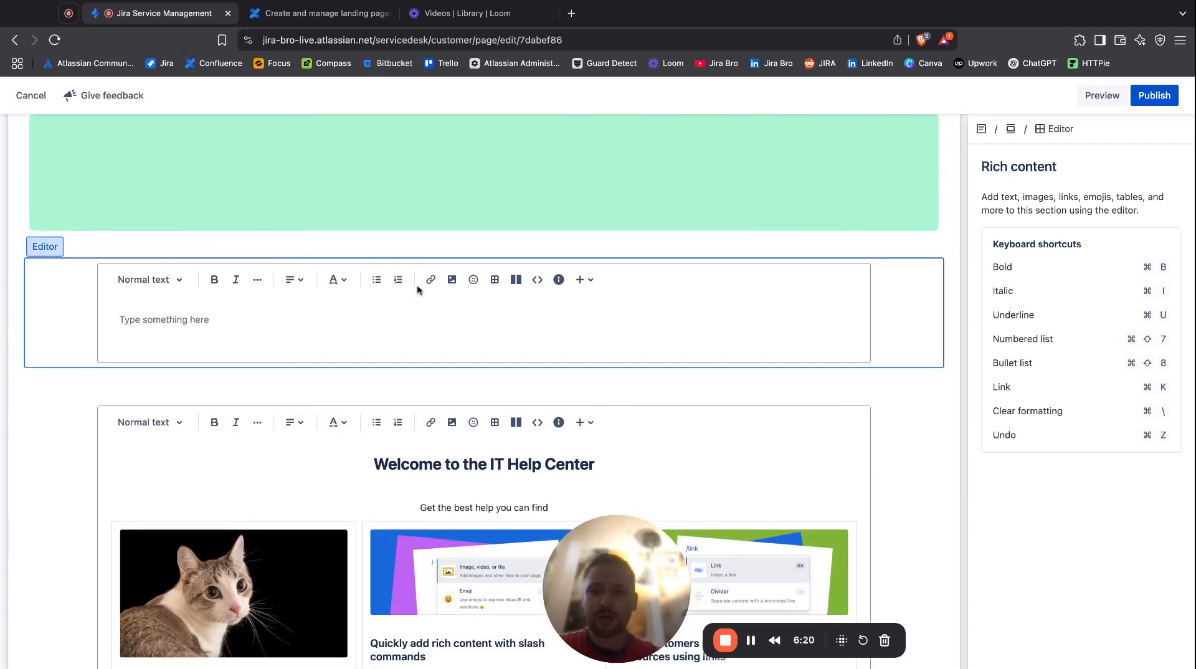
Enter the centred Heading 1 text "WELCOME WELCOME!" in the empty rich content section below the banner.
{"action": "left_click", "coordinate": [300, 281]}
{"action": "left_click", "coordinate": [314, 310]}
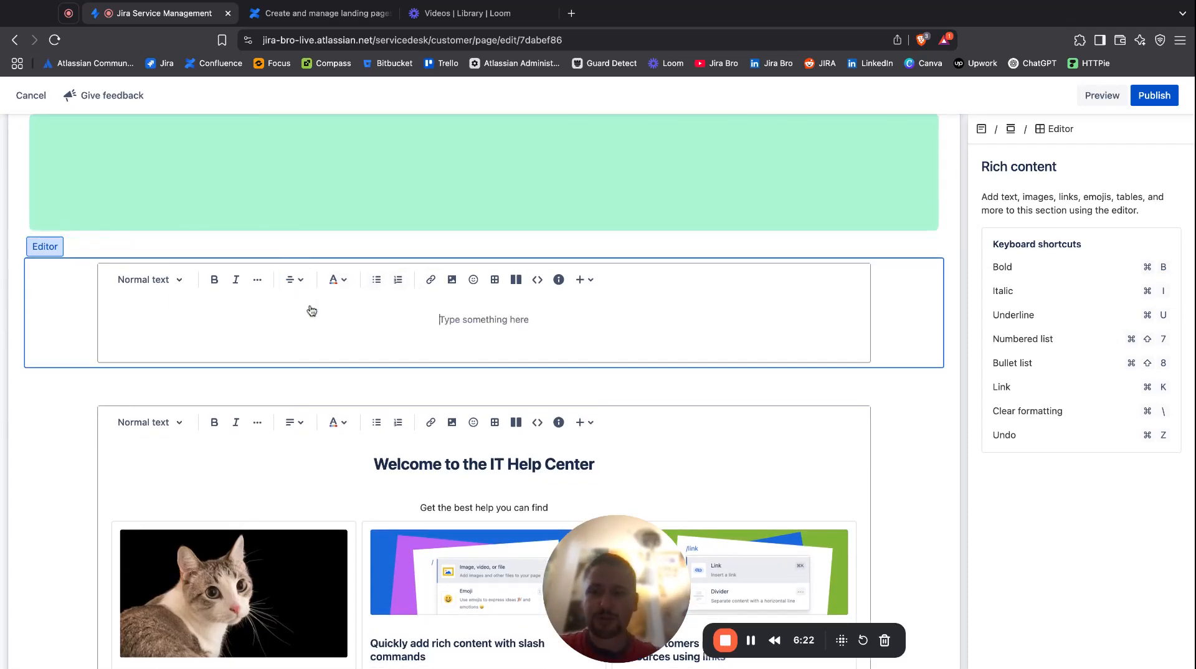
{"action": "left_click", "coordinate": [179, 280]}
{"action": "left_click", "coordinate": [172, 345]}
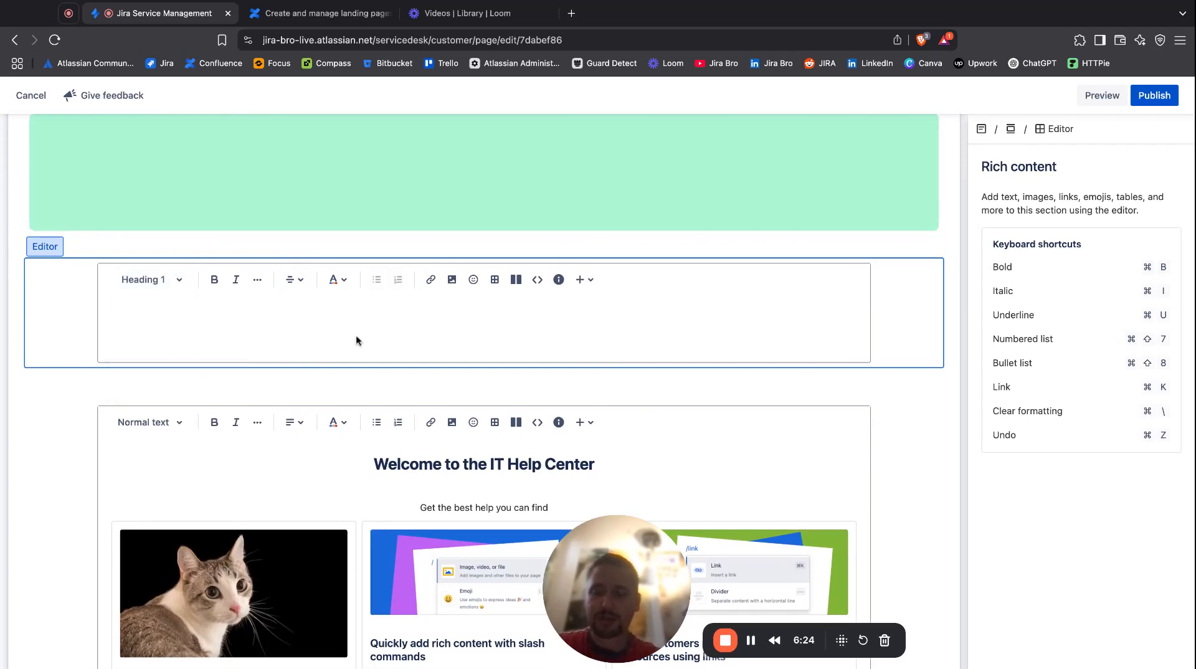
{"action": "type", "text": "W"}
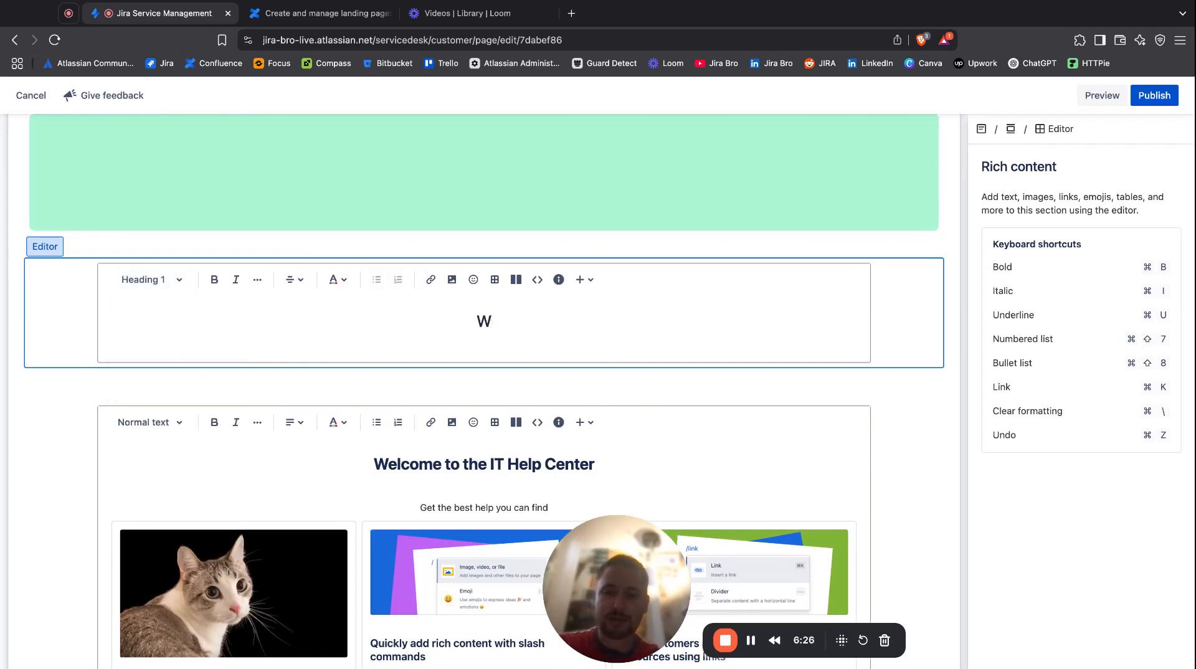
{"action": "type", "text": "ELCOME WELCOME!"}
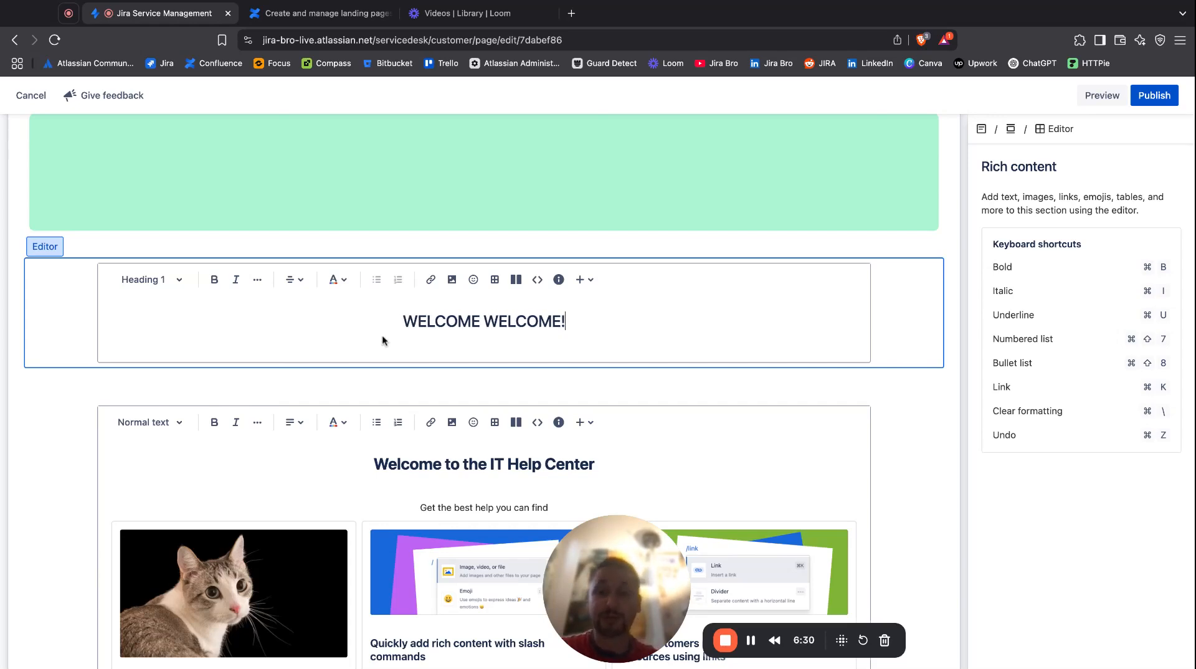
Check the page from the banner to the bottom divider and publish the landing page.
{"action": "scroll", "coordinate": [779, 389], "scroll_direction": "down", "scroll_amount": 5}
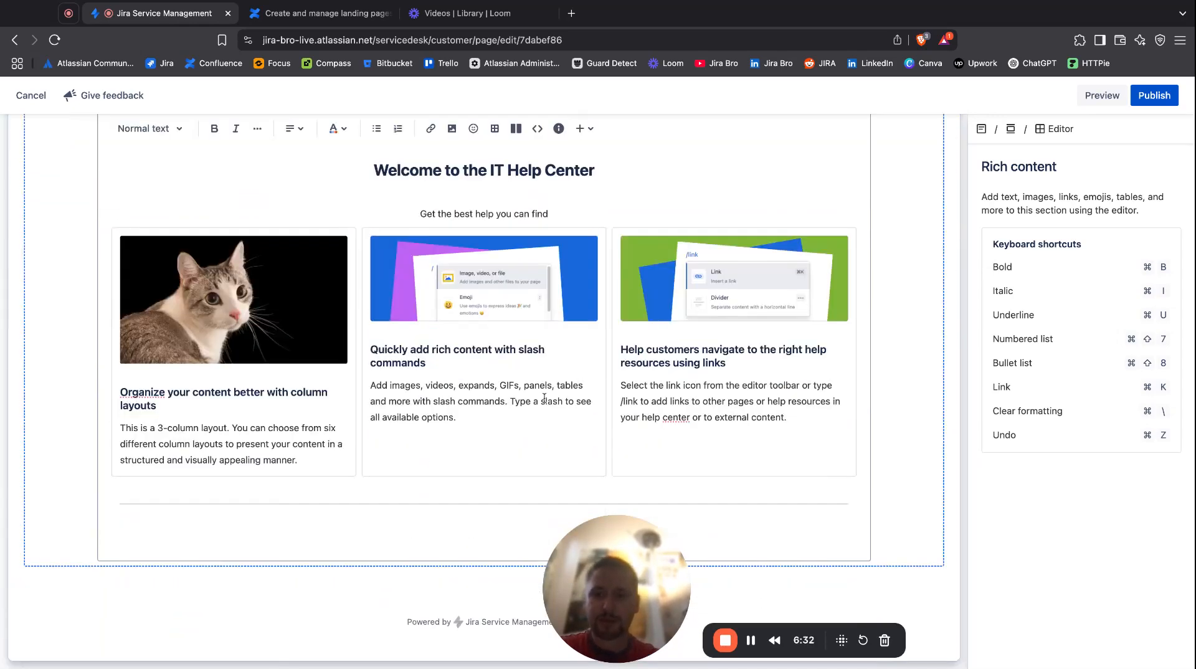
{"action": "scroll", "coordinate": [779, 389], "scroll_direction": "up", "scroll_amount": 6}
{"action": "left_click", "coordinate": [586, 252]}
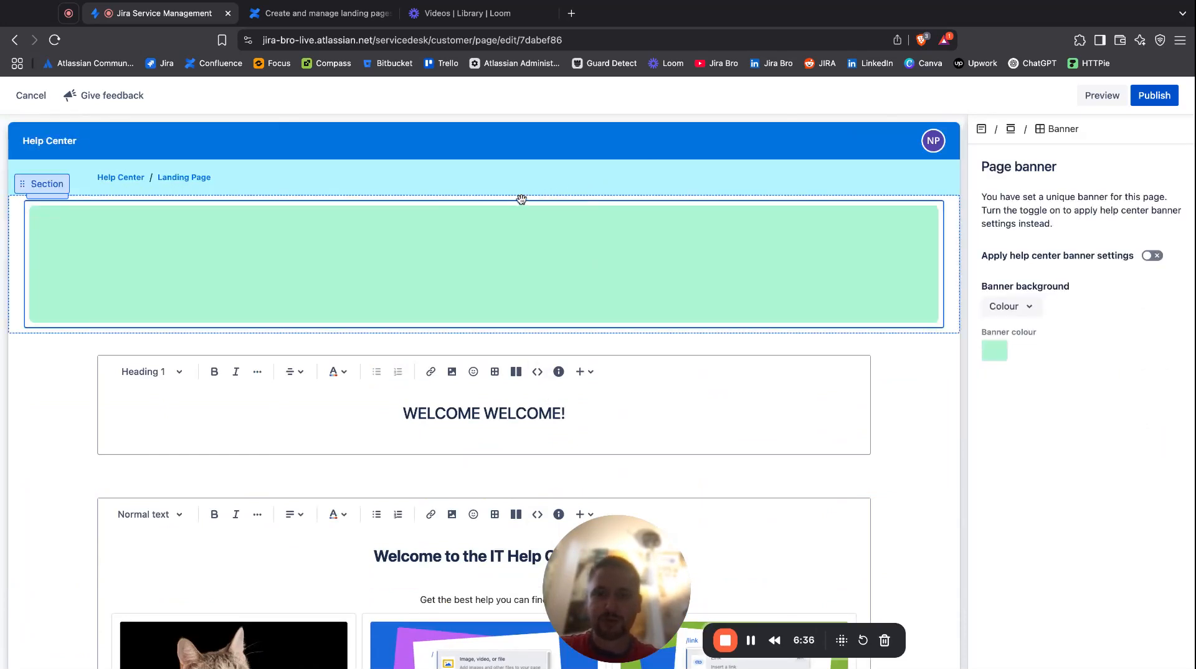
{"action": "mouse_move", "coordinate": [553, 330]}
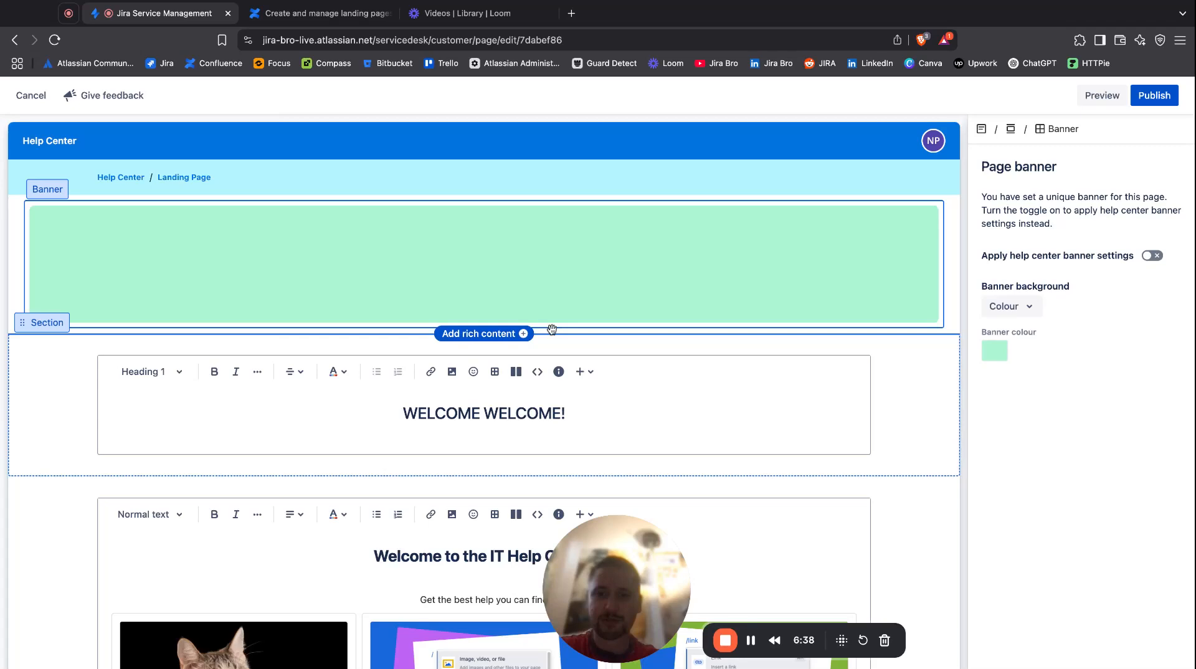
{"action": "scroll", "coordinate": [552, 330], "scroll_direction": "down", "scroll_amount": 6}
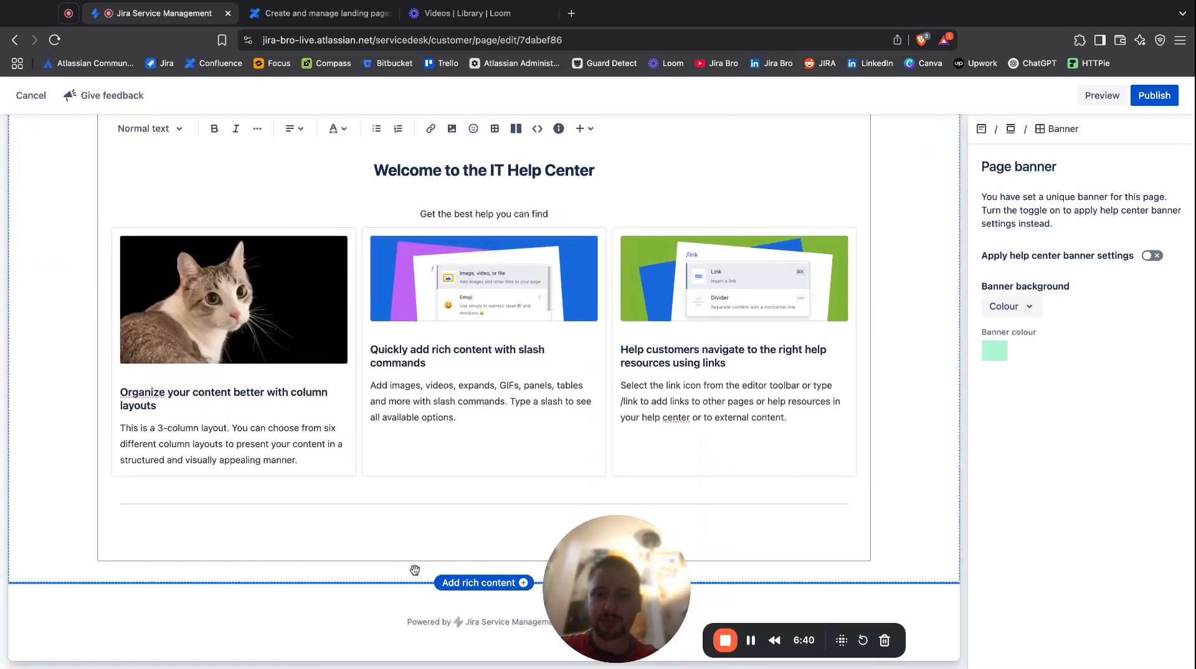
{"action": "scroll", "coordinate": [424, 564], "scroll_direction": "up", "scroll_amount": 6}
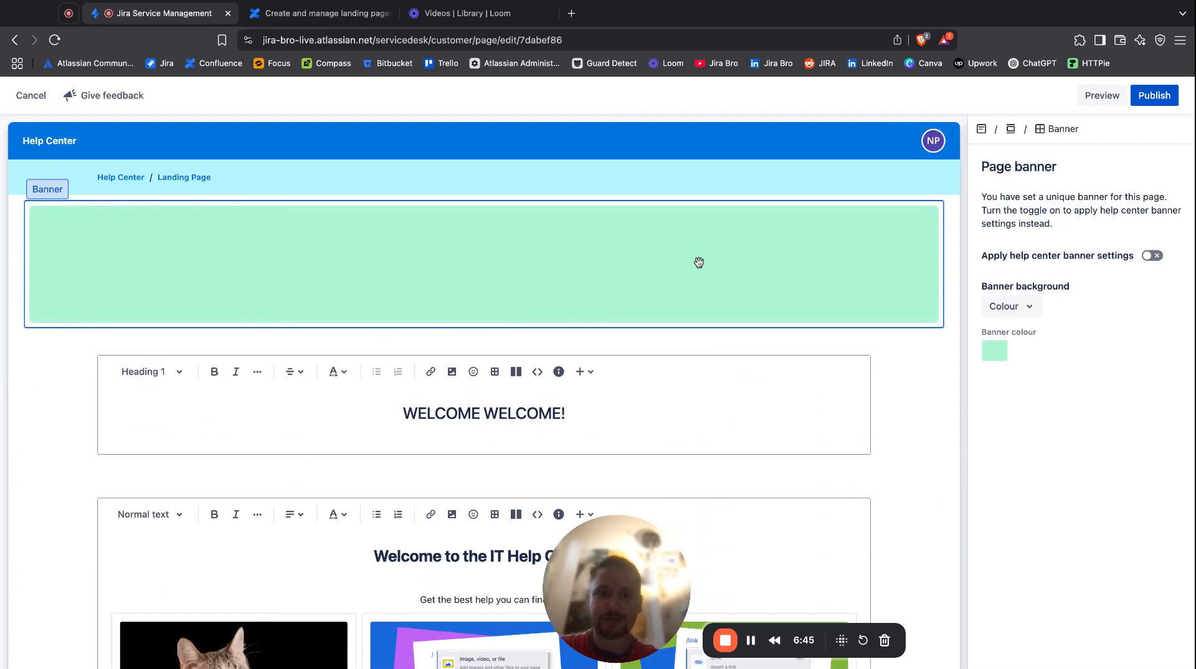
{"action": "left_click", "coordinate": [926, 364]}
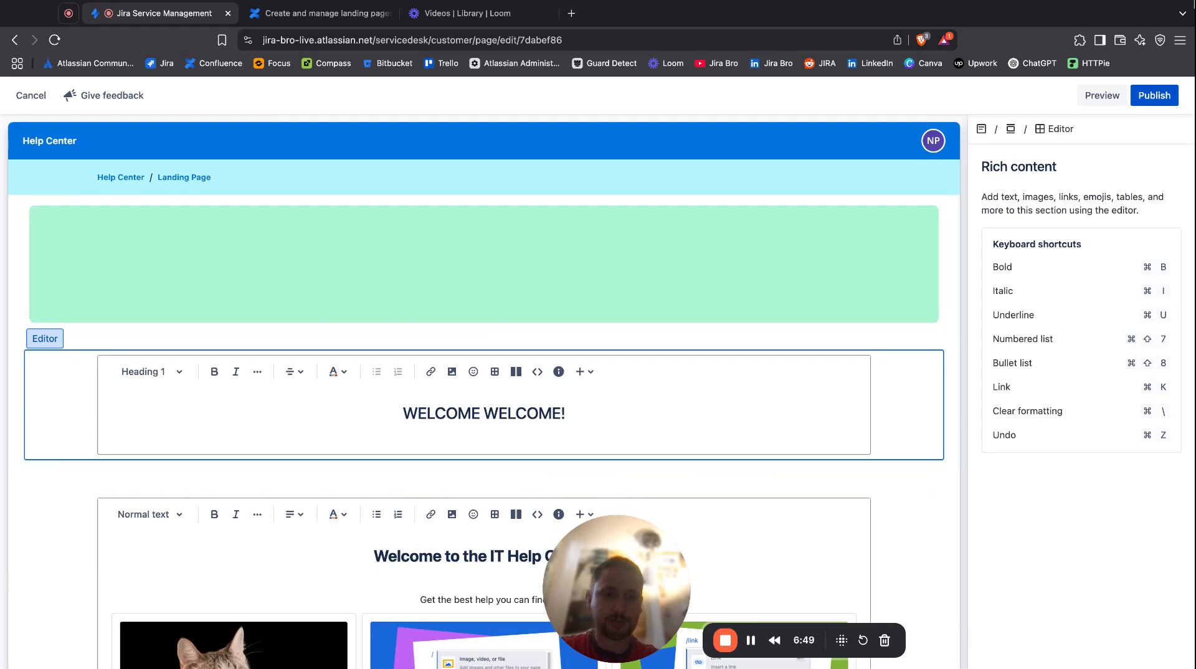
{"action": "left_click", "coordinate": [1151, 94]}
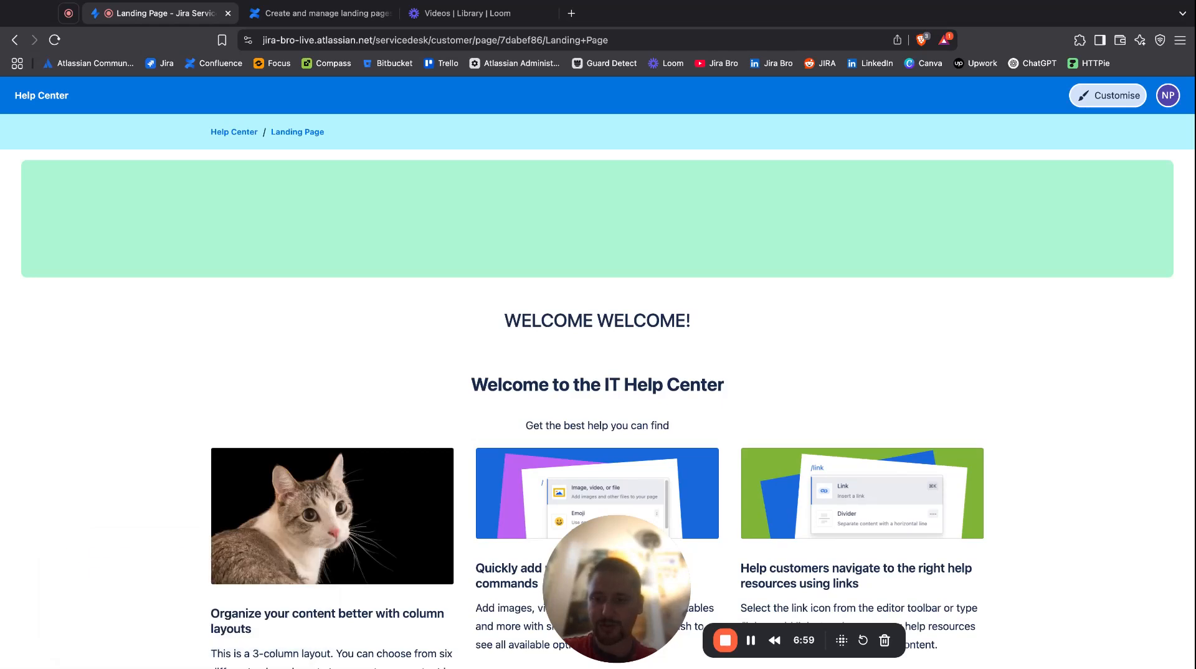
Review the published landing page from the banner down to the divider, and view the account menu's help center options.
{"action": "scroll", "coordinate": [597, 361], "scroll_direction": "down", "scroll_amount": 5}
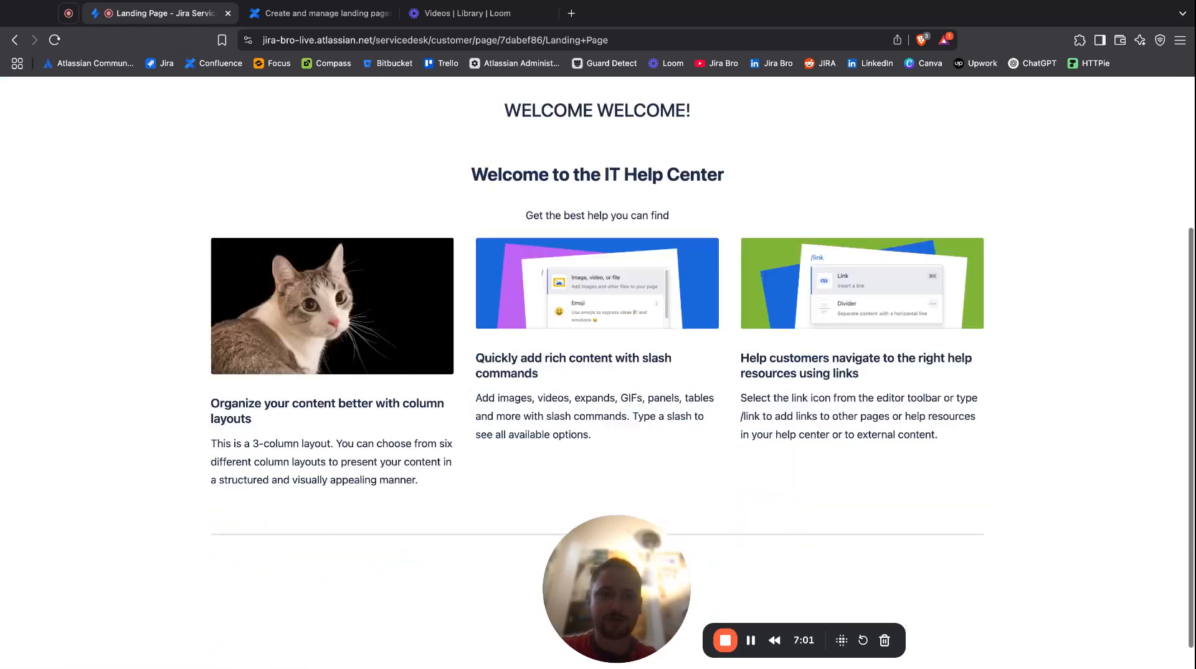
{"action": "scroll", "coordinate": [597, 361], "scroll_direction": "up", "scroll_amount": 2}
{"action": "scroll", "coordinate": [820, 334], "scroll_direction": "up", "scroll_amount": 3}
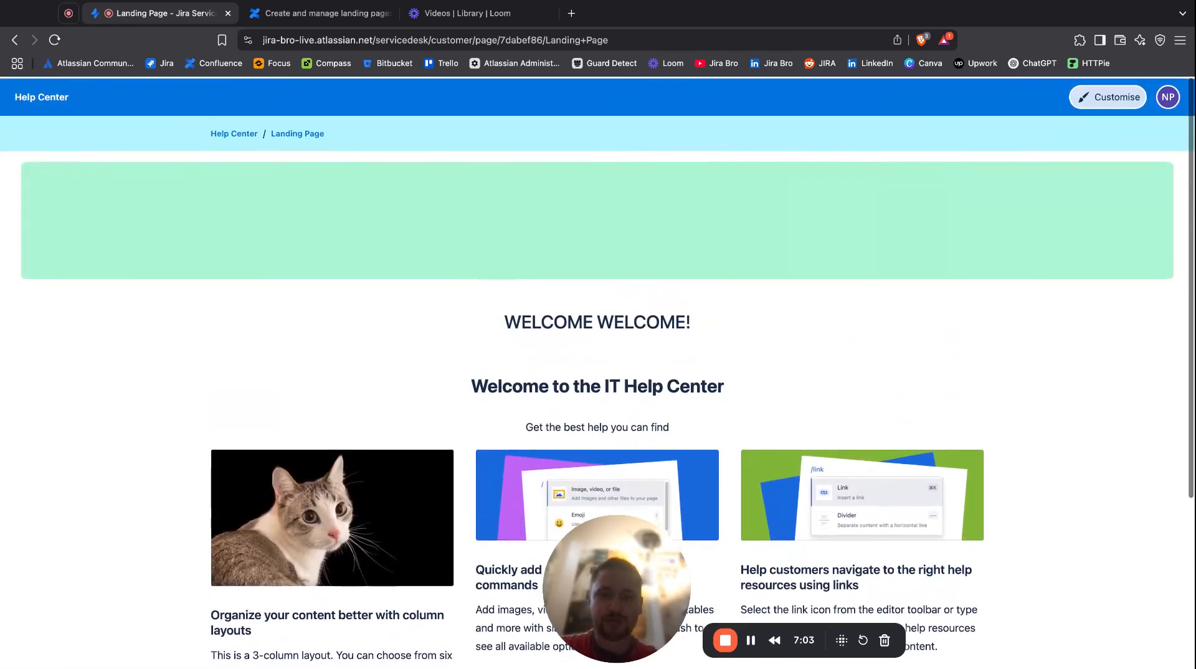
{"action": "scroll", "coordinate": [820, 334], "scroll_direction": "down", "scroll_amount": 4}
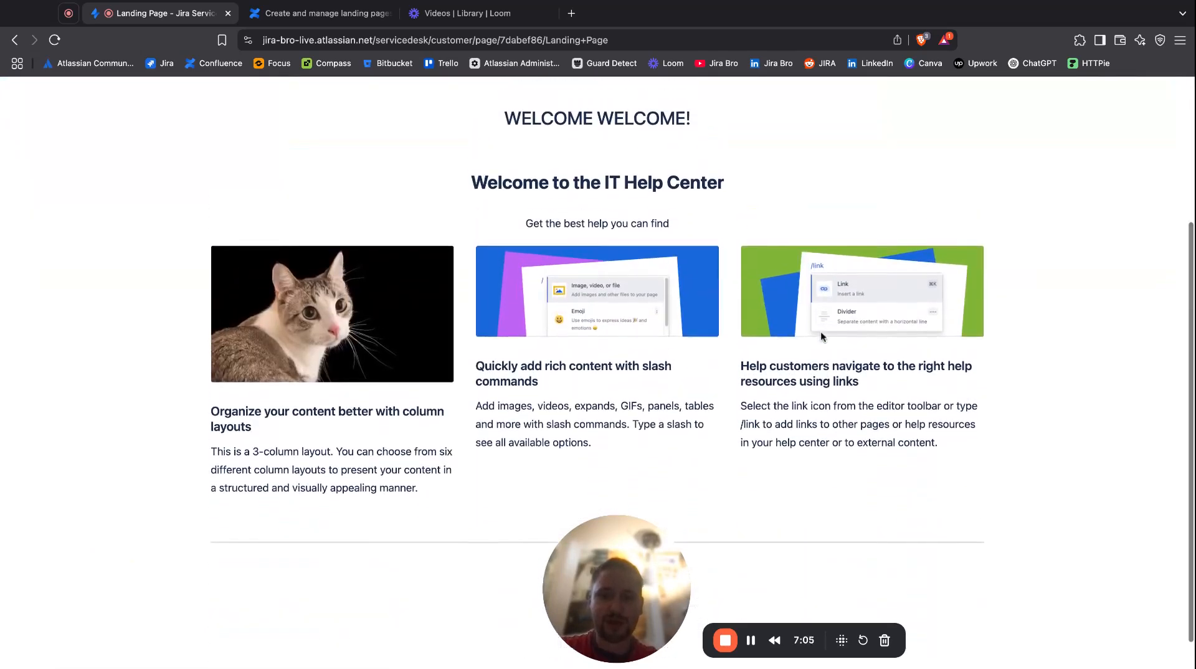
{"action": "scroll", "coordinate": [821, 337], "scroll_direction": "up", "scroll_amount": 4}
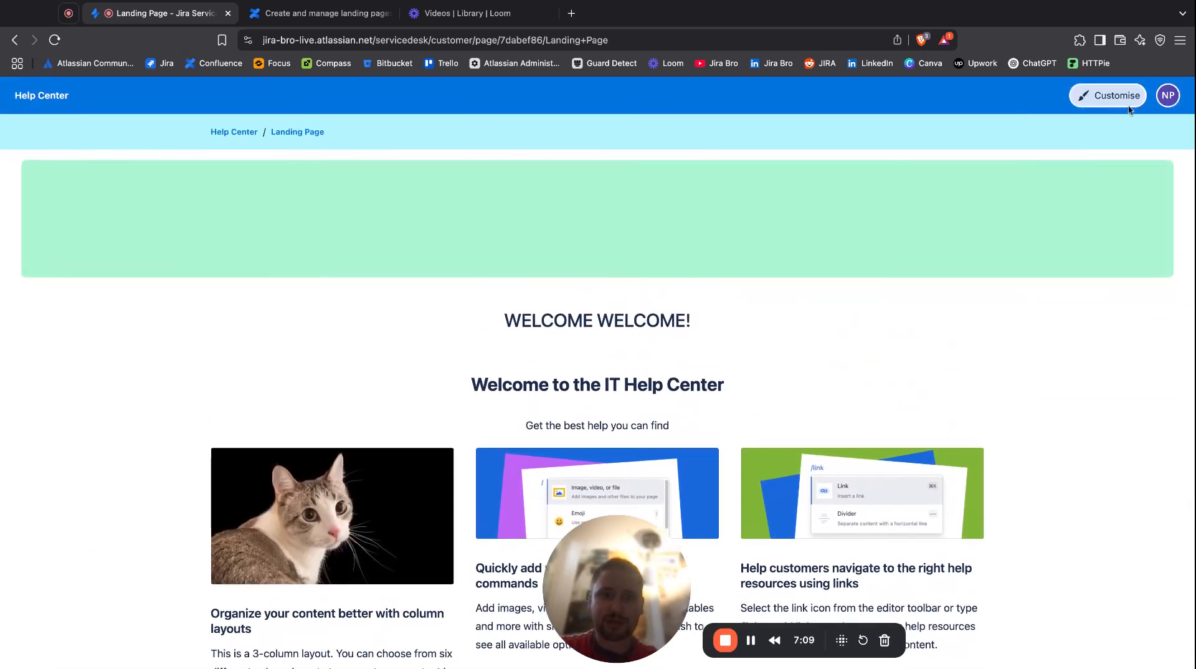
{"action": "left_click", "coordinate": [1168, 96]}
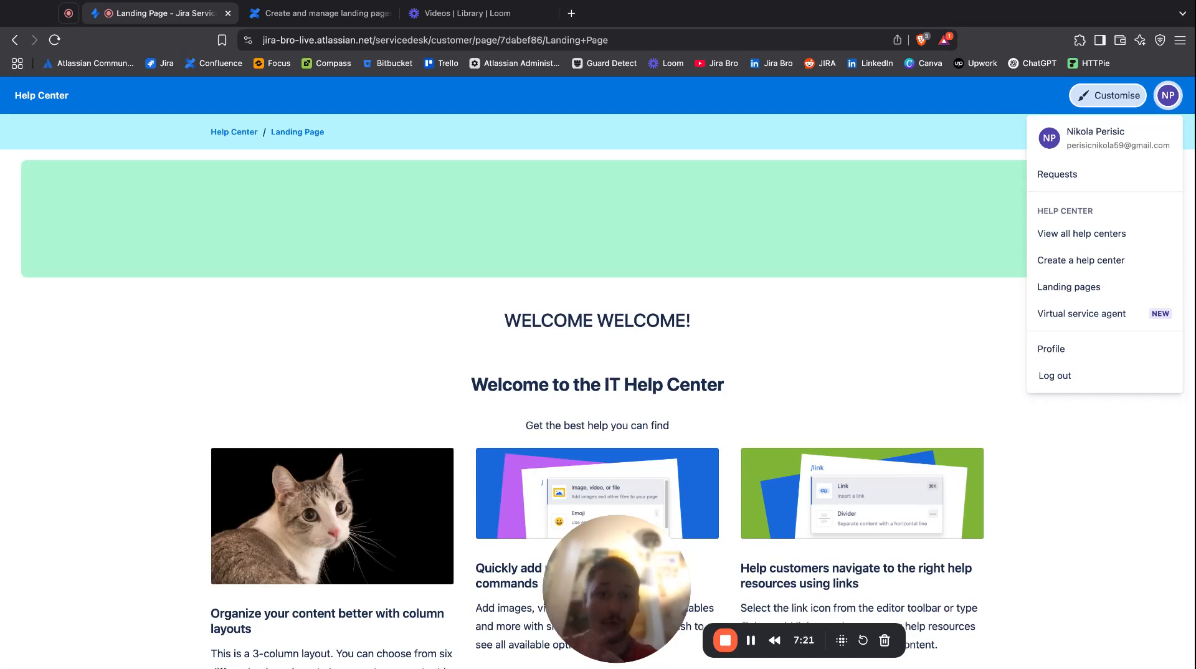
{"action": "left_click", "coordinate": [1168, 95]}
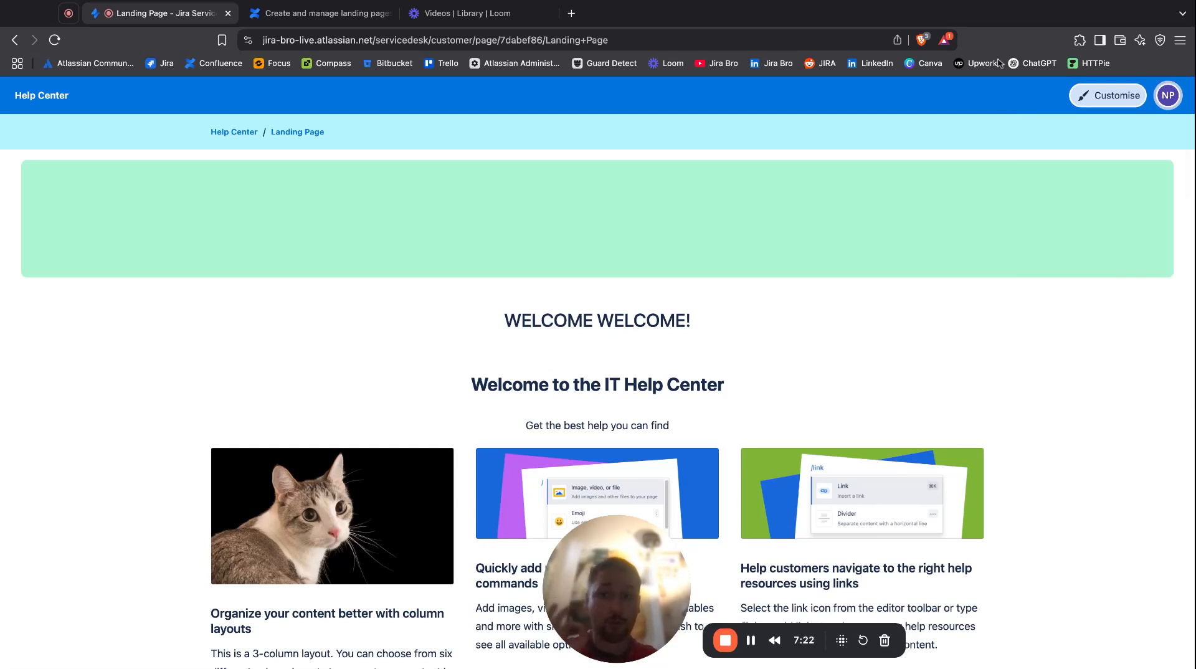
Go to the help center home page and on to its landing pages list, and check Landing Page from there.
{"action": "left_click", "coordinate": [236, 133]}
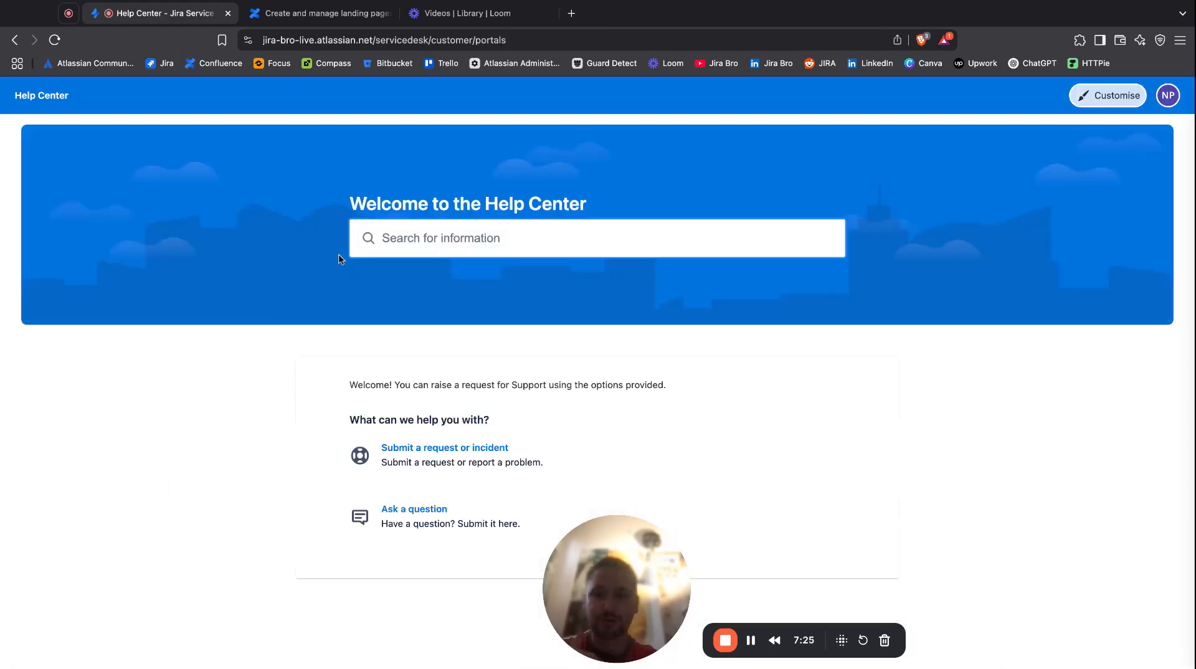
{"action": "scroll", "coordinate": [338, 254], "scroll_direction": "down", "scroll_amount": 1}
{"action": "scroll", "coordinate": [598, 374], "scroll_direction": "up", "scroll_amount": 1}
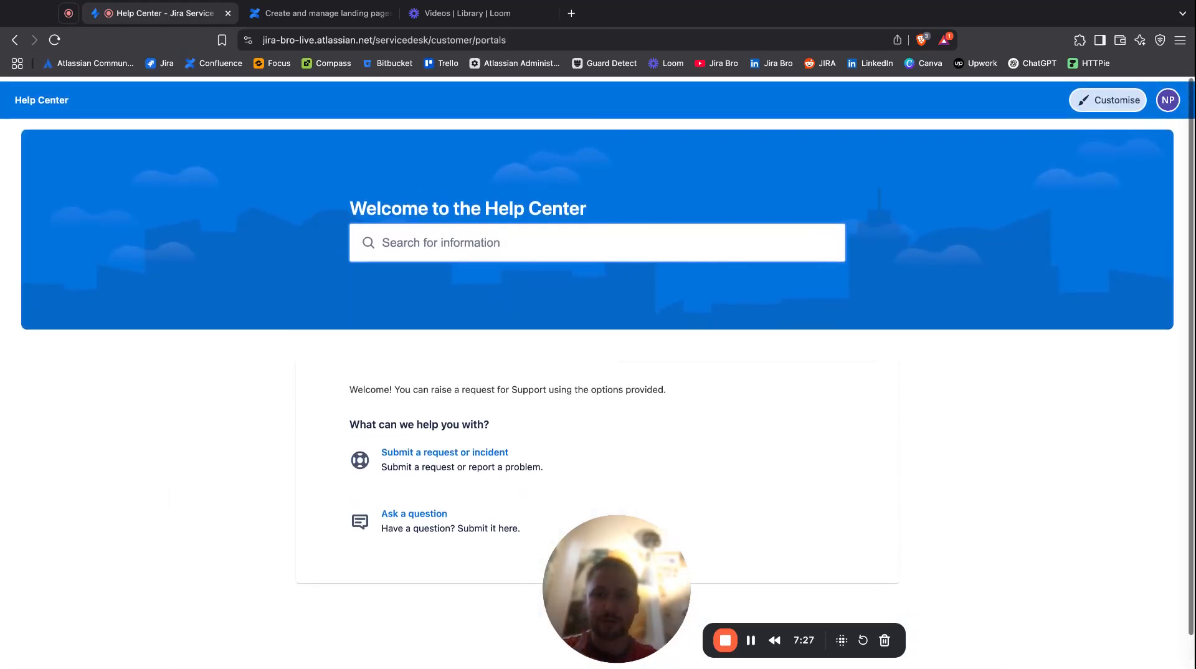
{"action": "left_click", "coordinate": [1166, 97]}
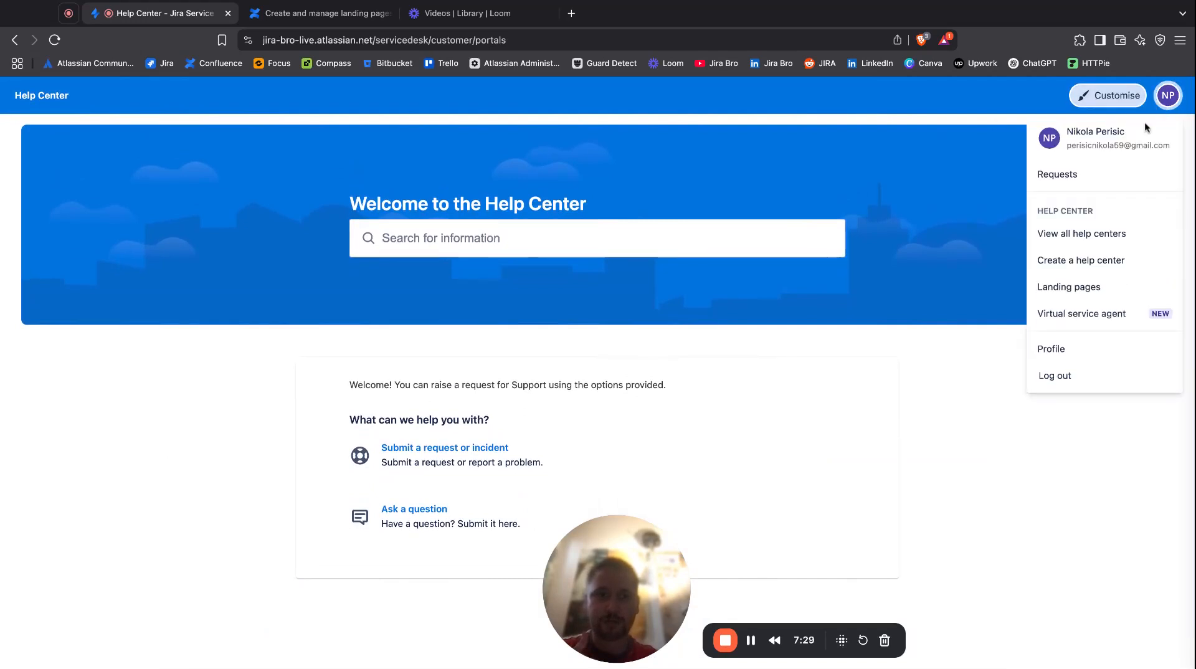
{"action": "left_click", "coordinate": [1047, 285]}
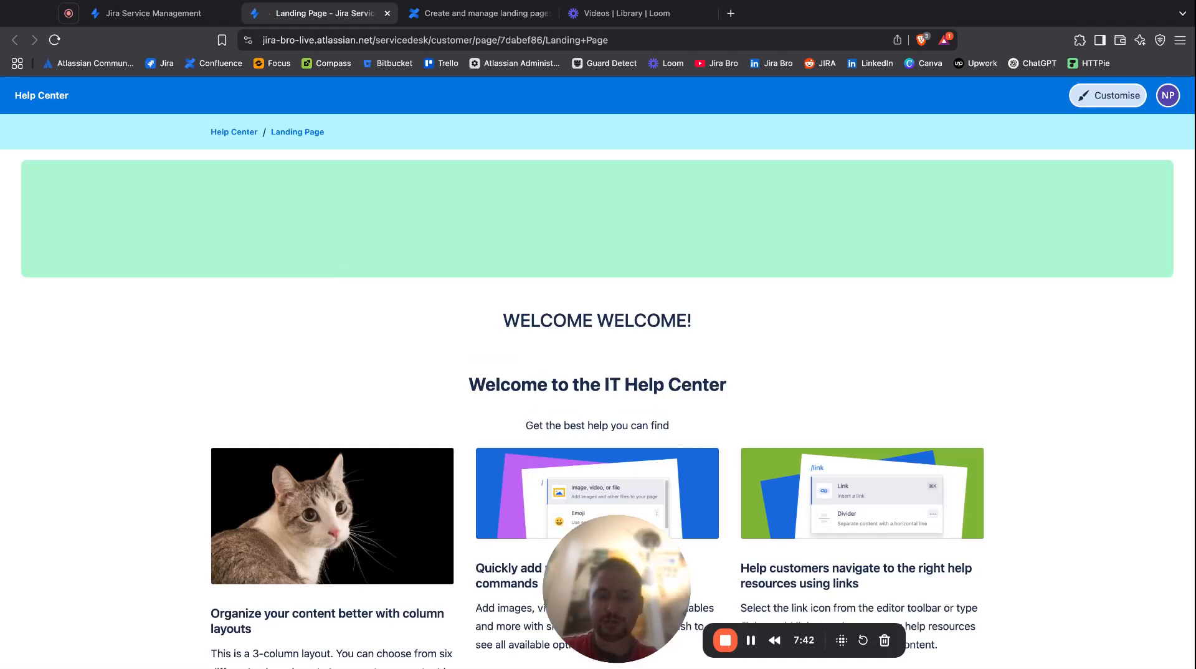
{"action": "left_click", "coordinate": [387, 13]}
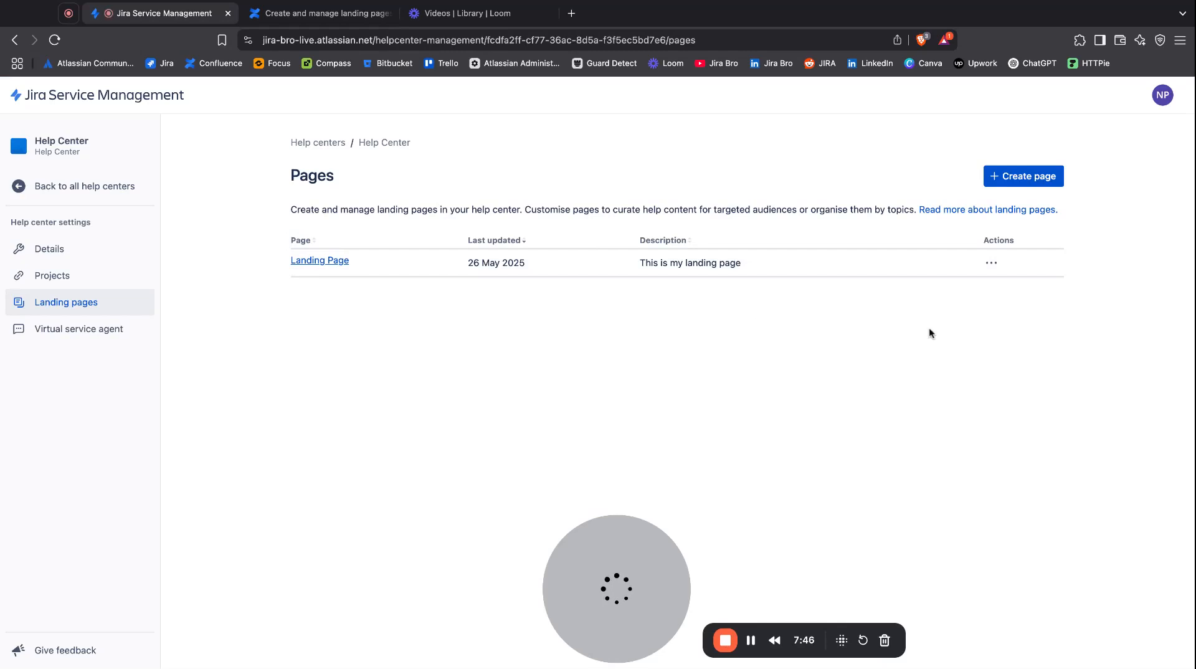
Duplicate Landing Page as "Copy of 'Landing Page'" with the description "This is my landing page", and view the copy.
{"action": "left_click", "coordinate": [991, 264]}
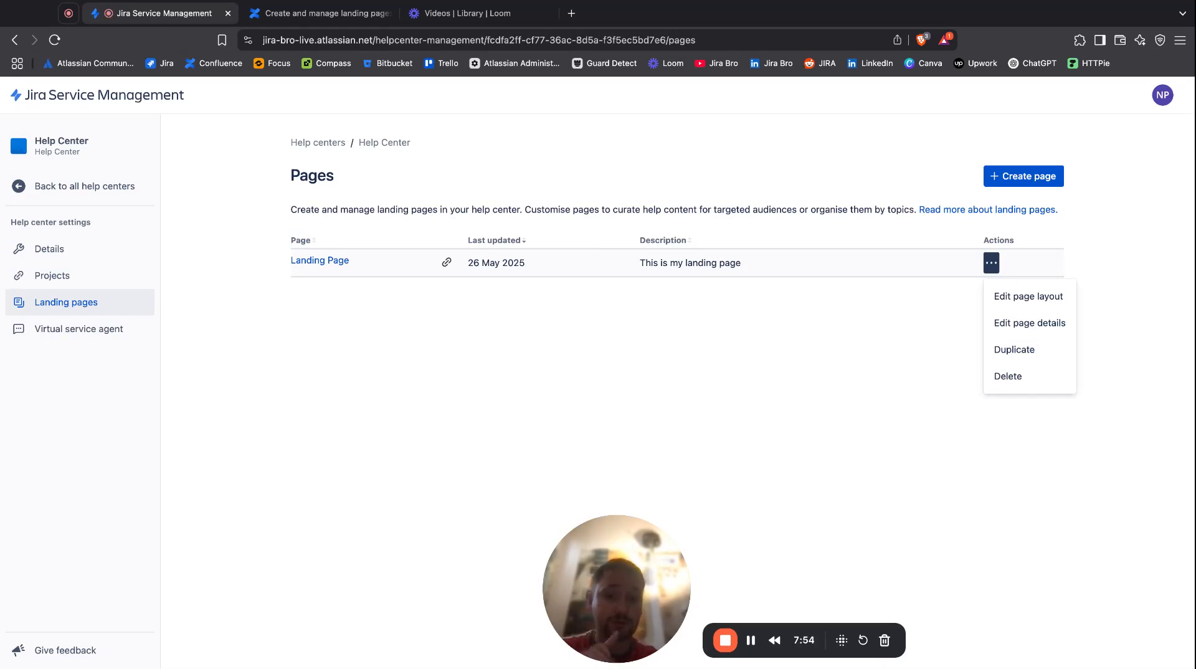
{"action": "left_click", "coordinate": [999, 351]}
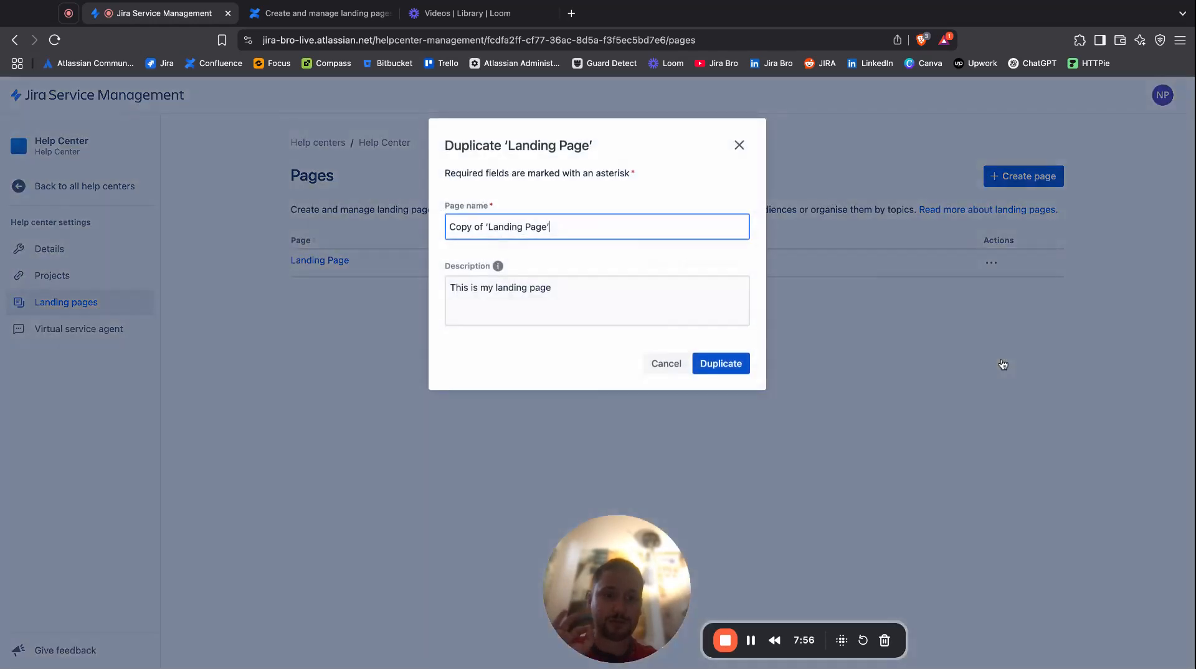
{"action": "left_click", "coordinate": [718, 363]}
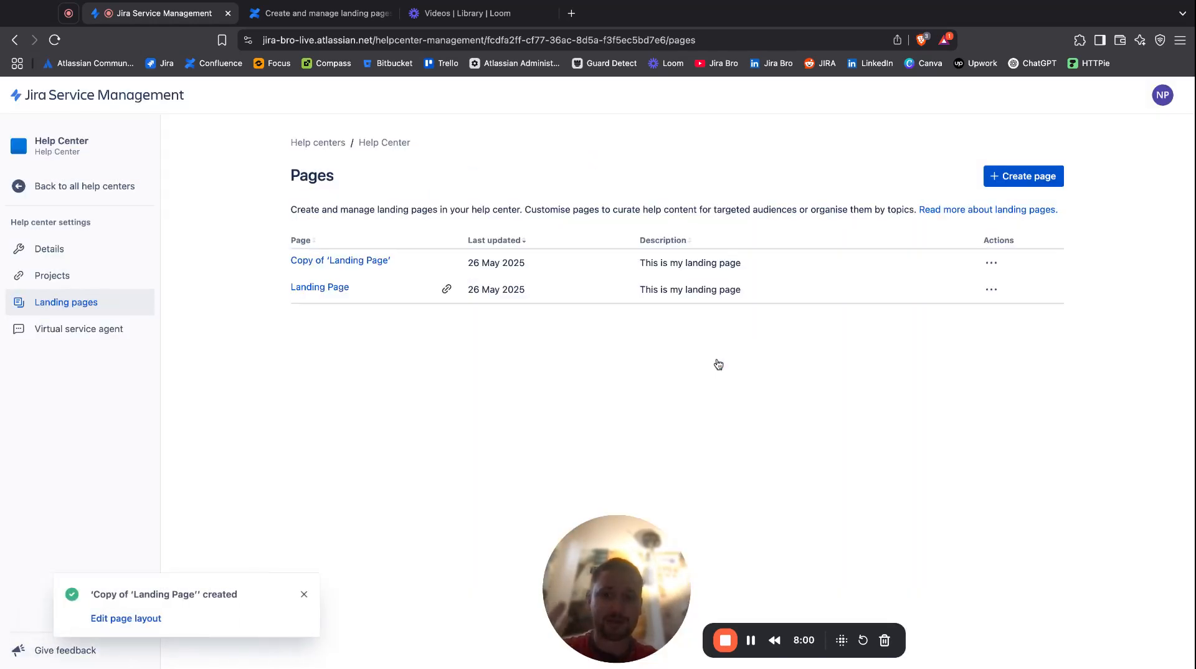
{"action": "left_click", "coordinate": [361, 266]}
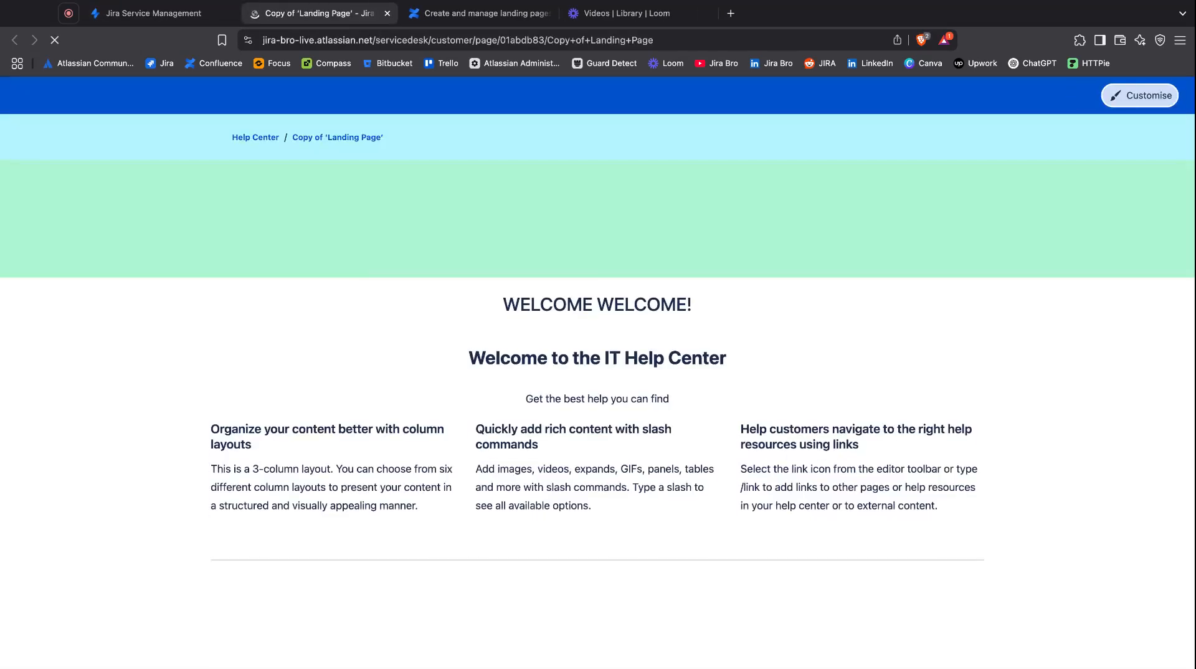
{"action": "left_click", "coordinate": [387, 13]}
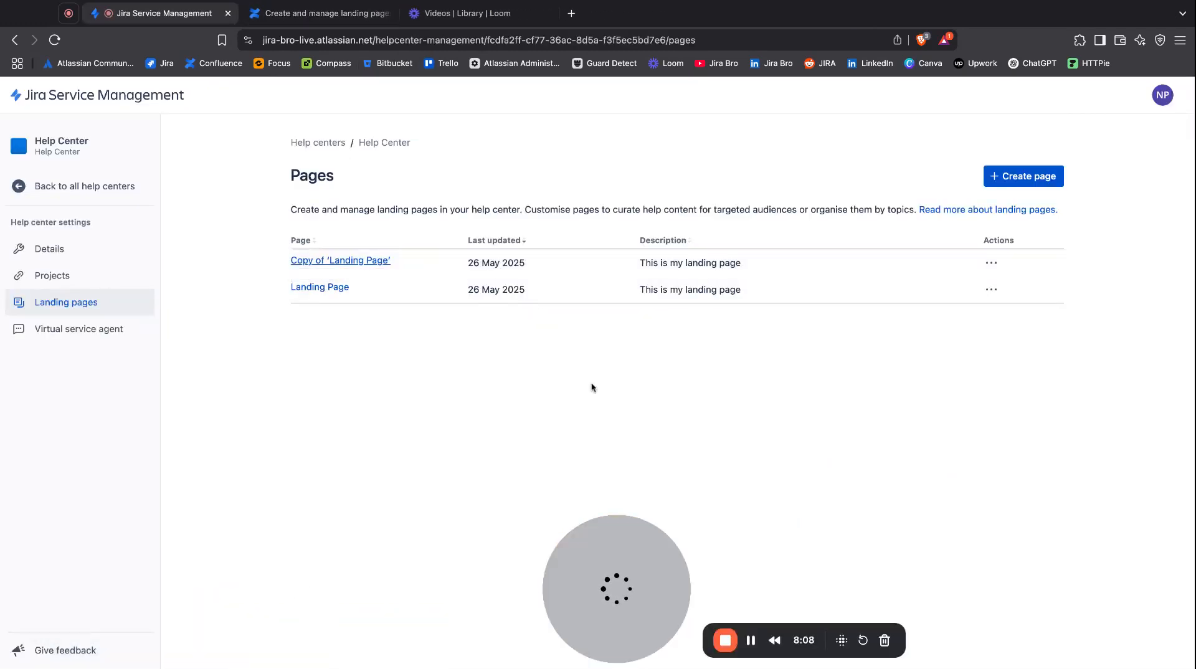